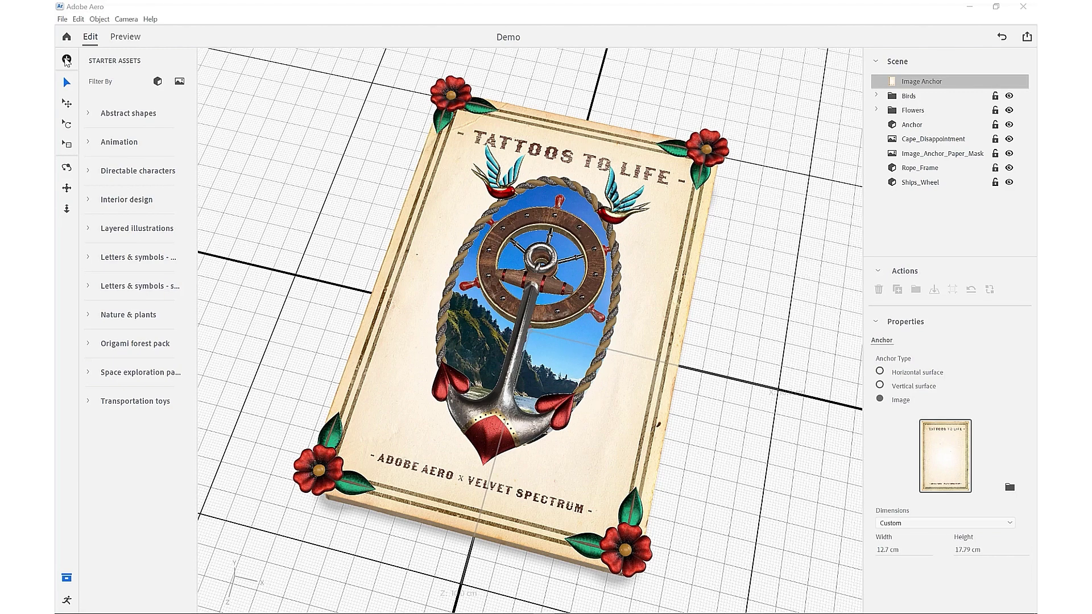
Browse to AR TATTOO ASSETS > Images and choose the Cloud1 image for import.
left_click(66, 59)
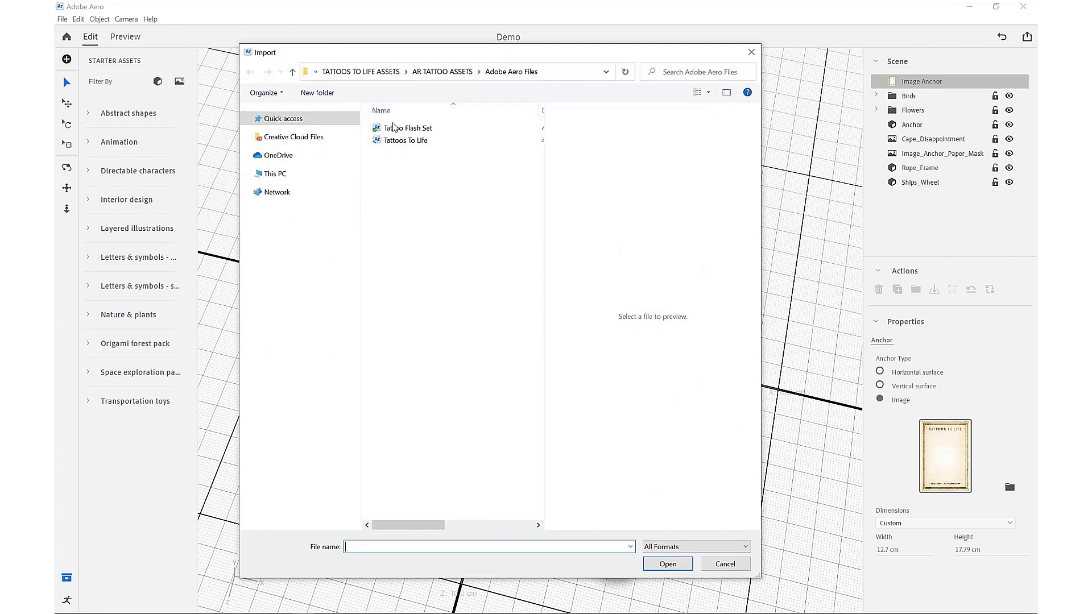
left_click(455, 72)
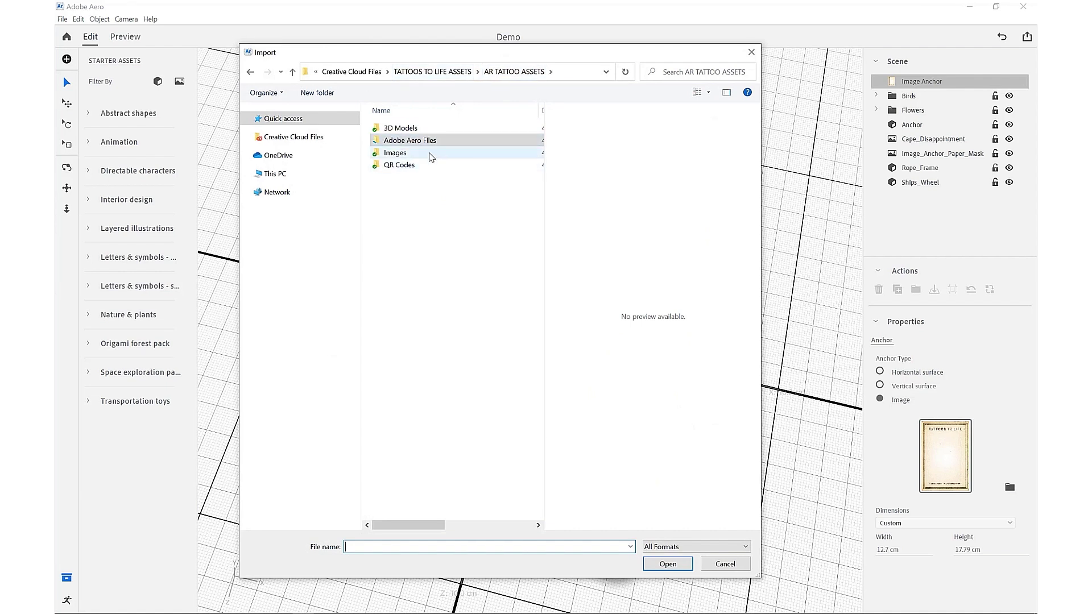
double_click(398, 152)
left_click(406, 232)
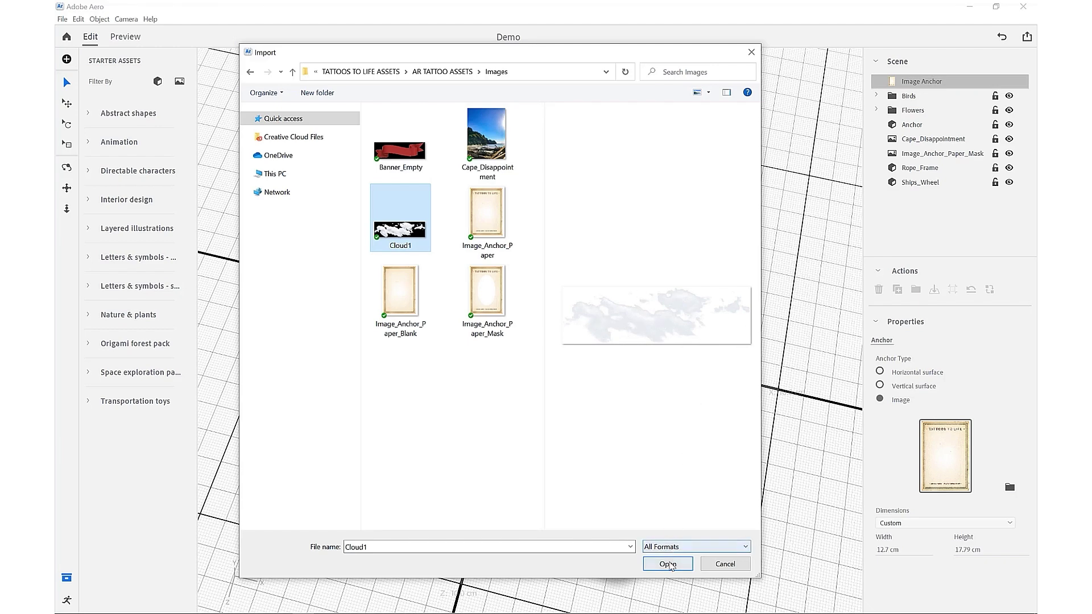
Import Cloud1, stand it upright at 270° on X and shrink it to 0.3 scale.
left_click(668, 564)
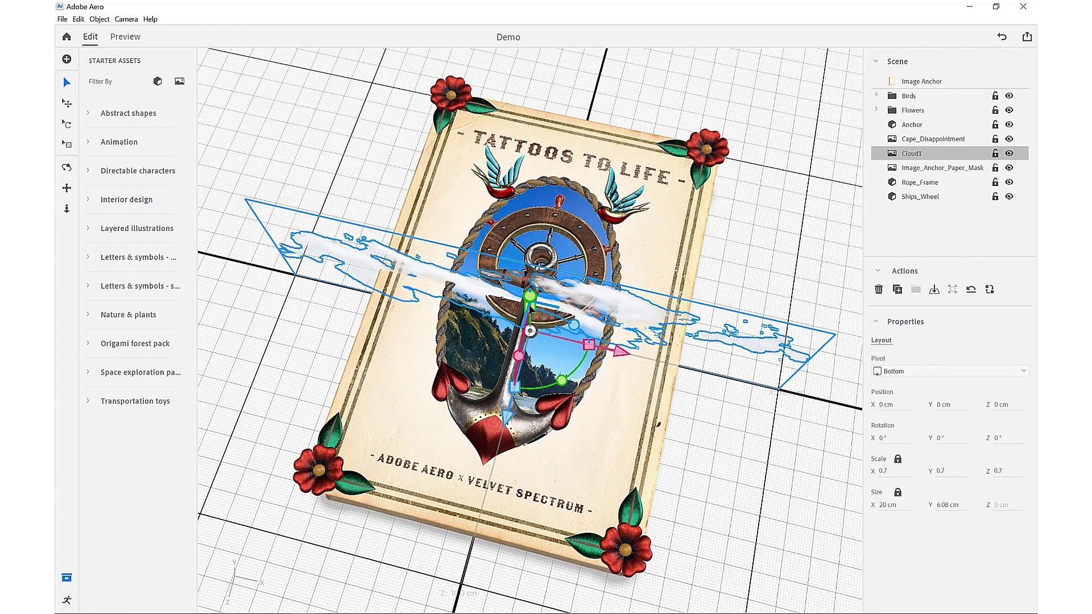
key("e")
left_click_drag(520, 356, 490, 286)
key("r")
key("v")
right_click_drag(490, 285, 520, 330)
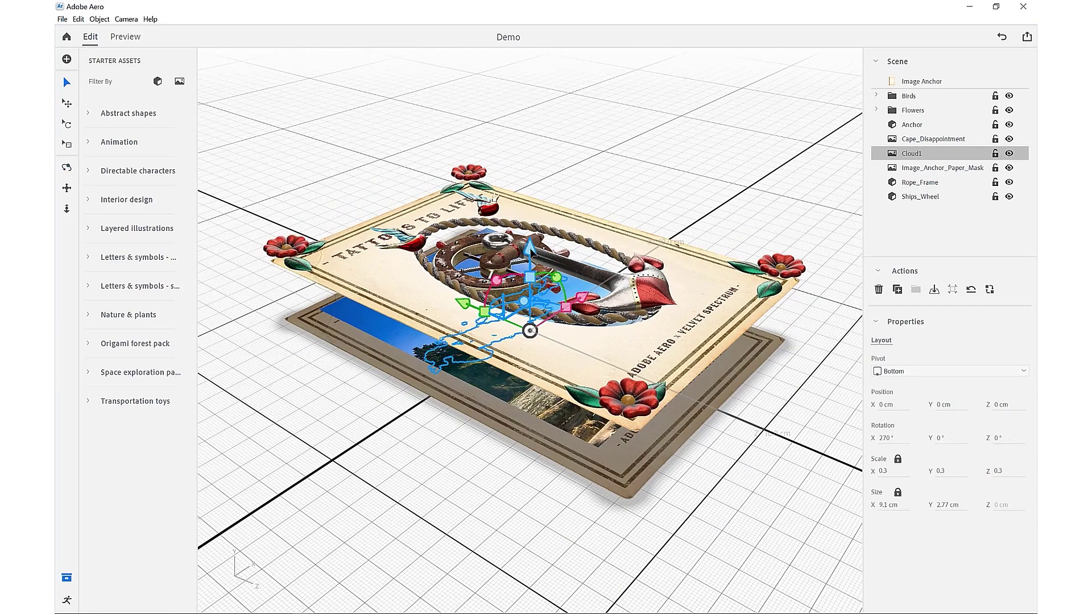
Position the cloud at X -1.42 cm, Y 1.22 cm, Z -1.49 cm.
left_click_drag(529, 246, 528, 217)
right_click_drag(528, 217, 529, 330)
left_click_drag(514, 242, 516, 273)
right_click_drag(515, 273, 624, 298)
left_click_drag(624, 295, 468, 243)
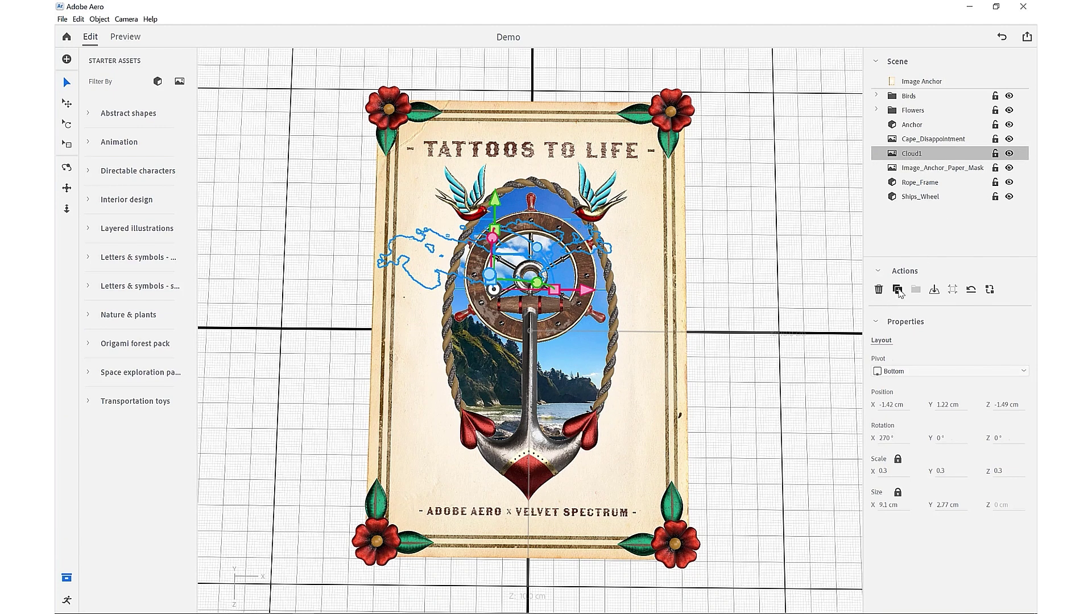
Duplicate the cloud as Cloud 2 and raise it to 7.83 cm.
left_click(898, 290)
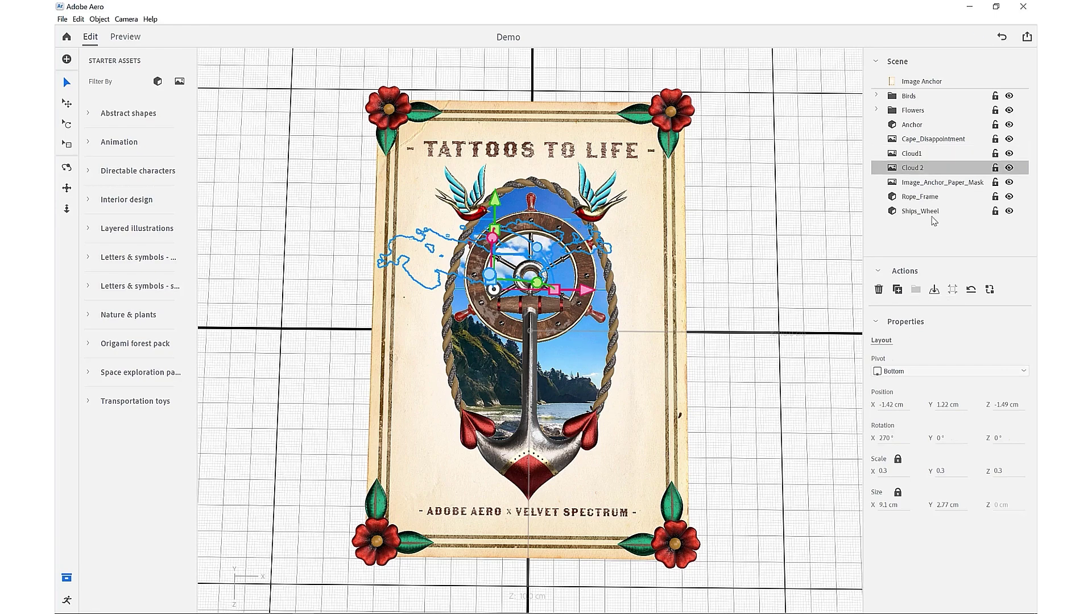
right_click_drag(492, 357, 491, 265)
mouse_move(478, 236)
left_mouse_down()
mouse_move(319, 310)
mouse_move(490, 143)
mouse_move(401, 221)
mouse_move(455, 233)
mouse_move(475, 216)
left_mouse_up()
right_click_drag(512, 342, 512, 256)
left_click_drag(470, 317, 473, 257)
right_click_drag(474, 257, 479, 347)
Scale Cloud 2 to 0.2 and move it to X -2.06 cm, Z 3.4 cm.
key("r")
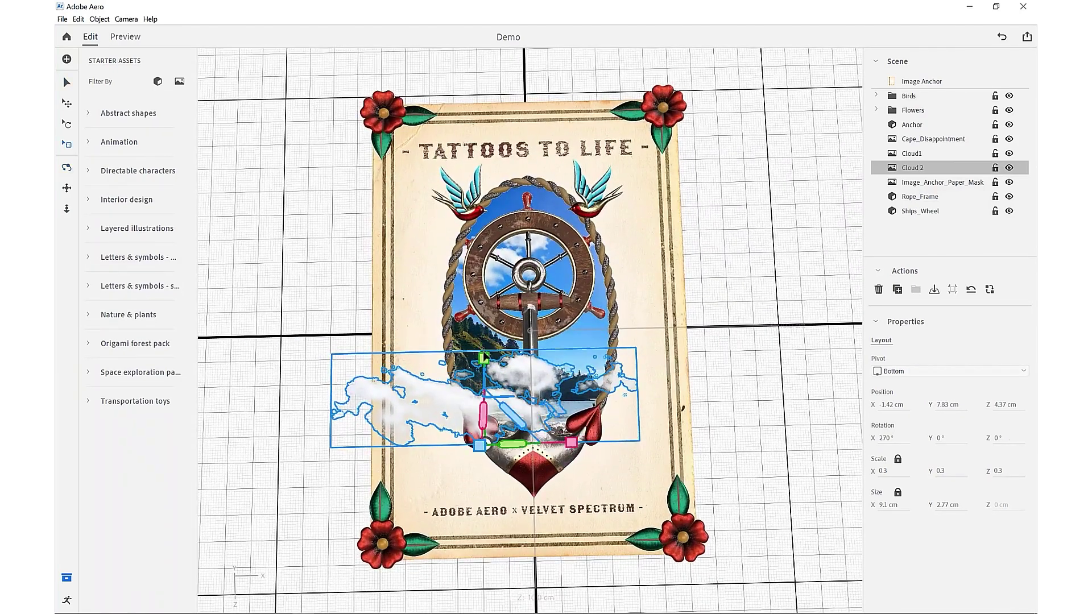
left_click_drag(484, 358, 431, 389)
key("v")
left_click_drag(508, 397, 507, 365)
left_click_drag(575, 414, 567, 408)
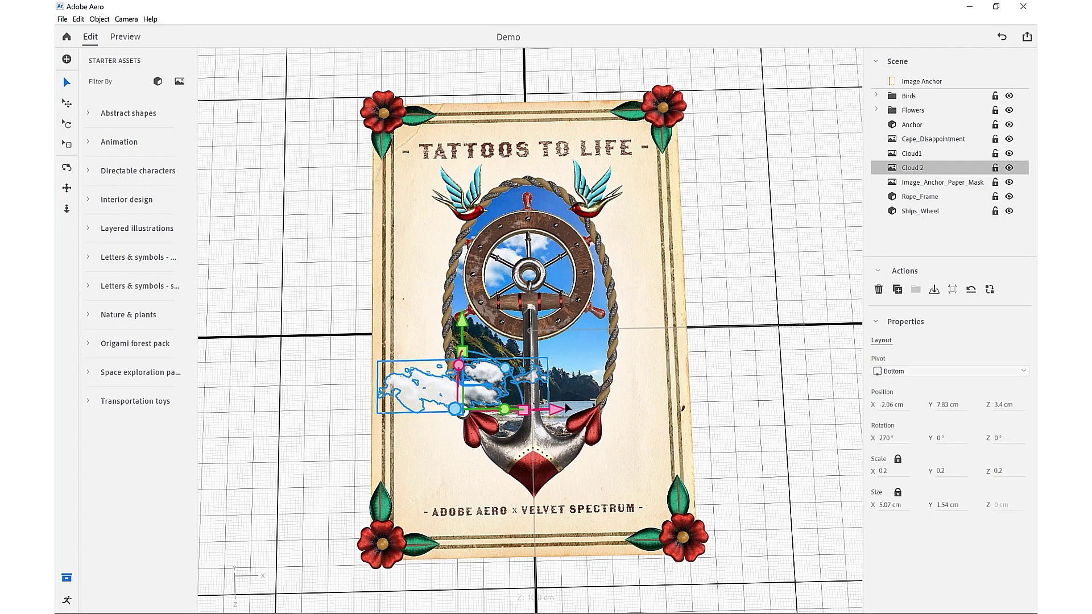
left_click(923, 230)
left_click_drag(514, 307, 554, 278, "alt")
Select Cloud1 and Cloud 2, group them, and name the group 'Clouds'.
left_click(911, 154)
left_click(927, 168, "shift")
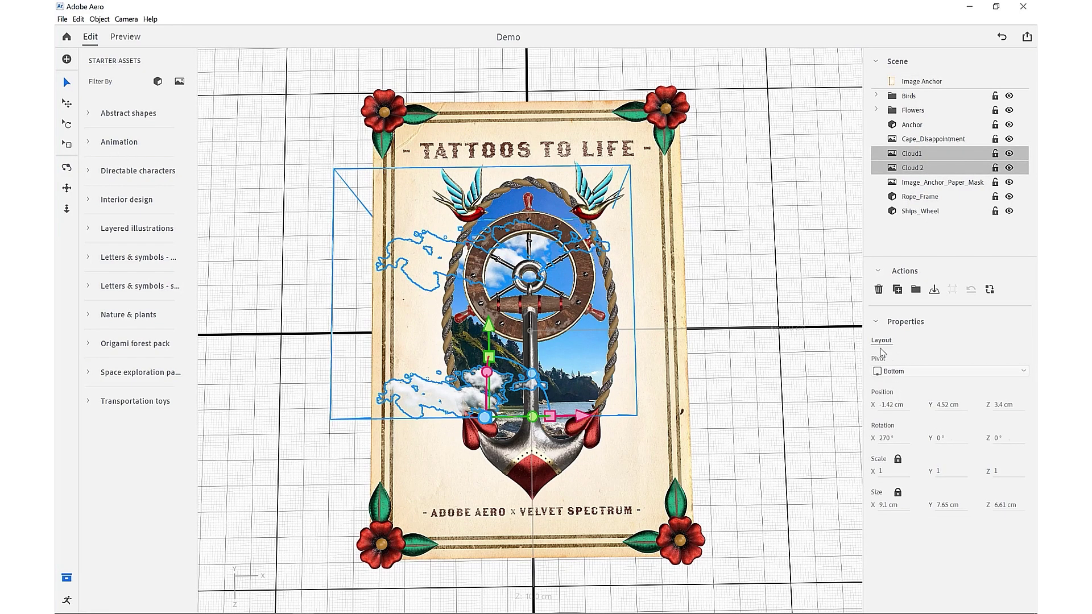
left_click(916, 290)
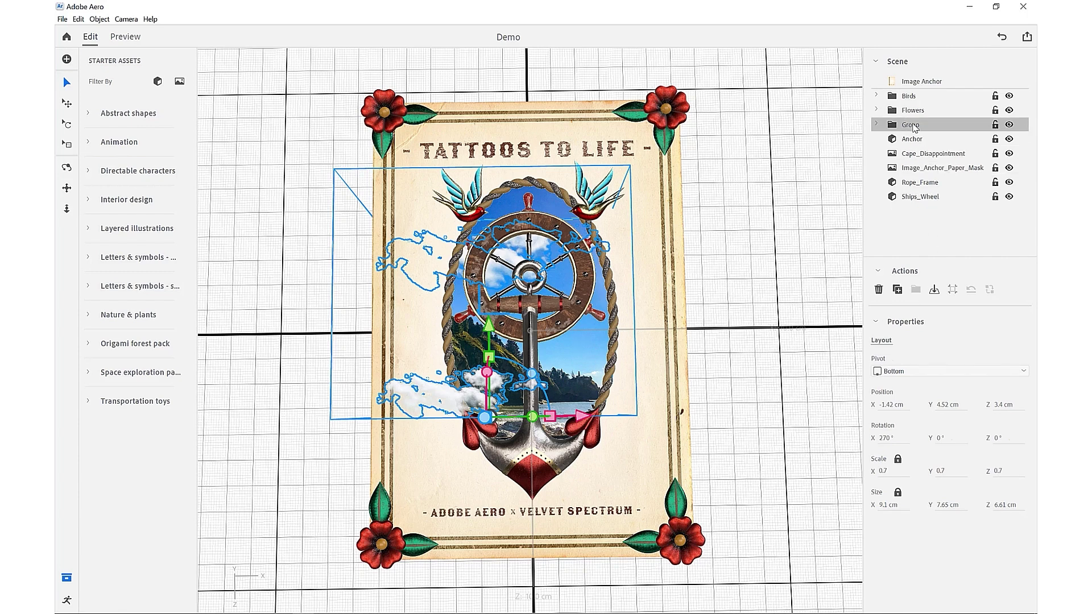
double_click(911, 124)
type("Clouds")
key("Return")
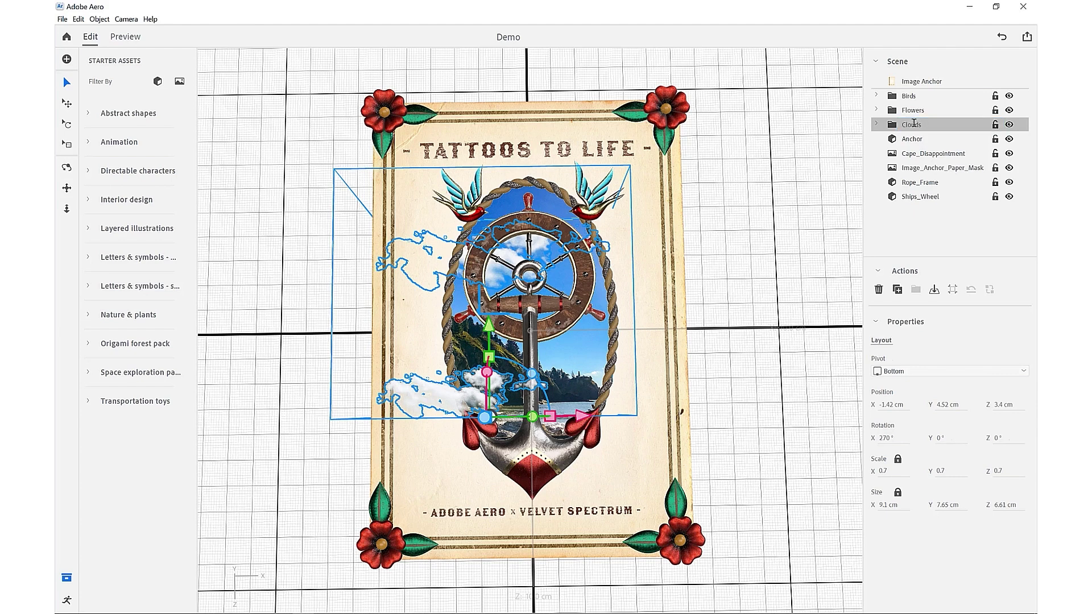
In Behavior Builder, give the Clouds group a Start trigger with a Move action.
left_click(67, 600)
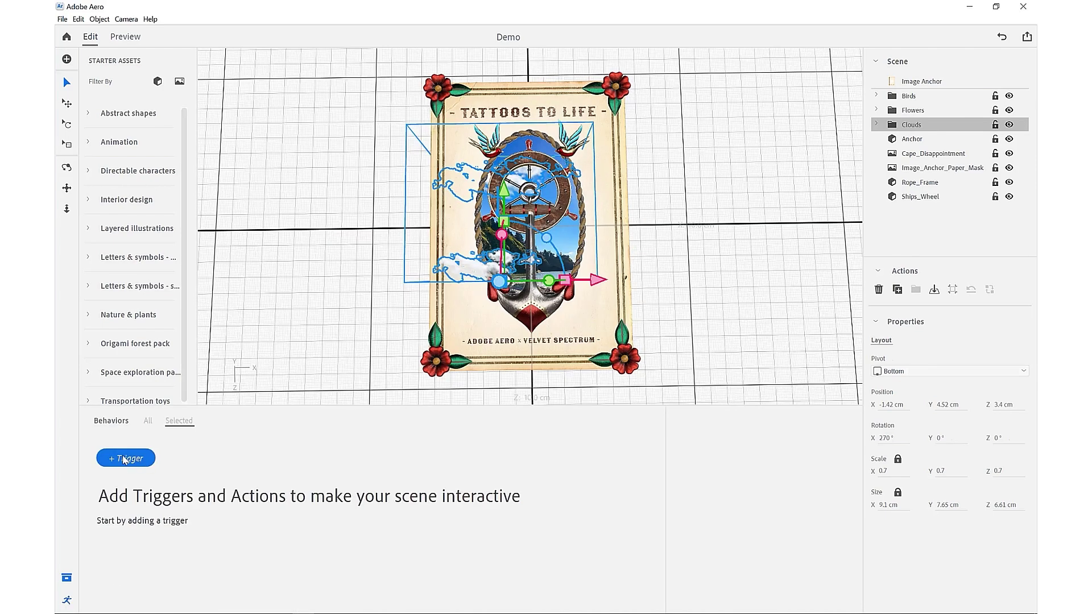
left_click(125, 460)
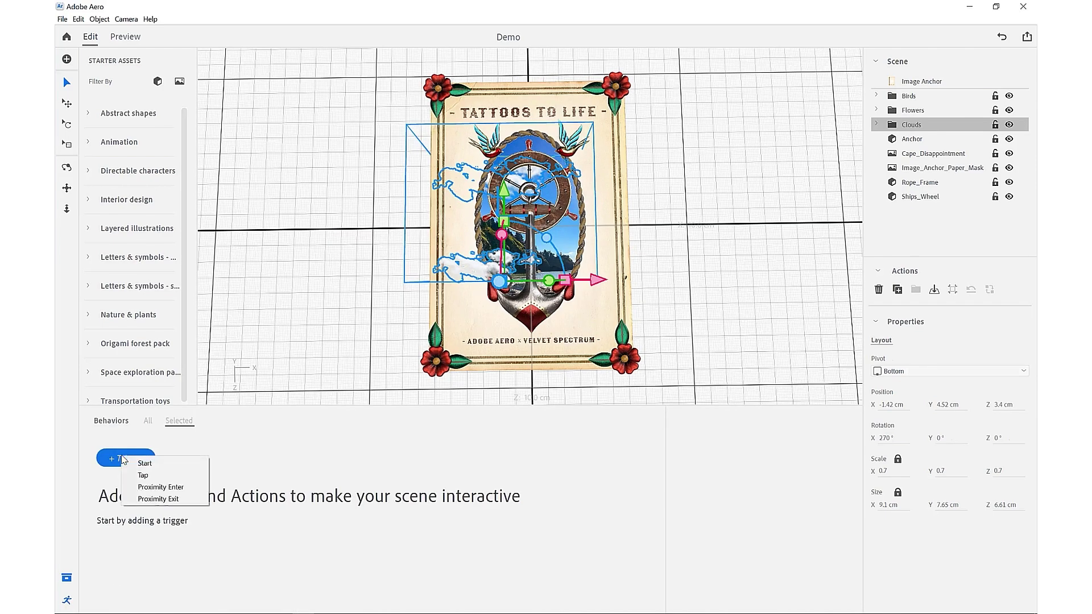
left_click(172, 465)
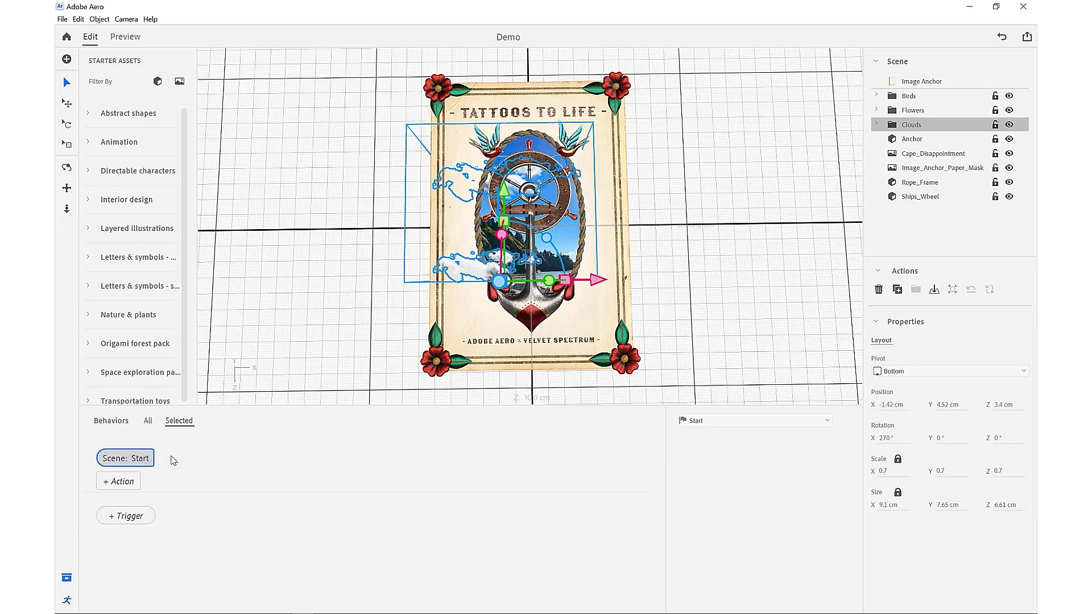
left_click(119, 484)
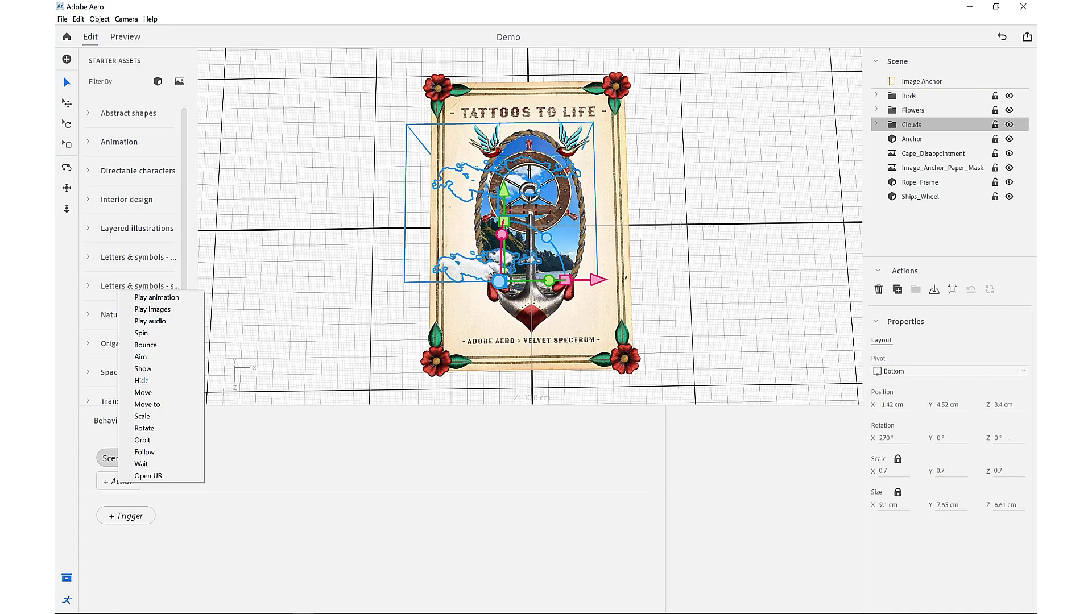
left_click(143, 393)
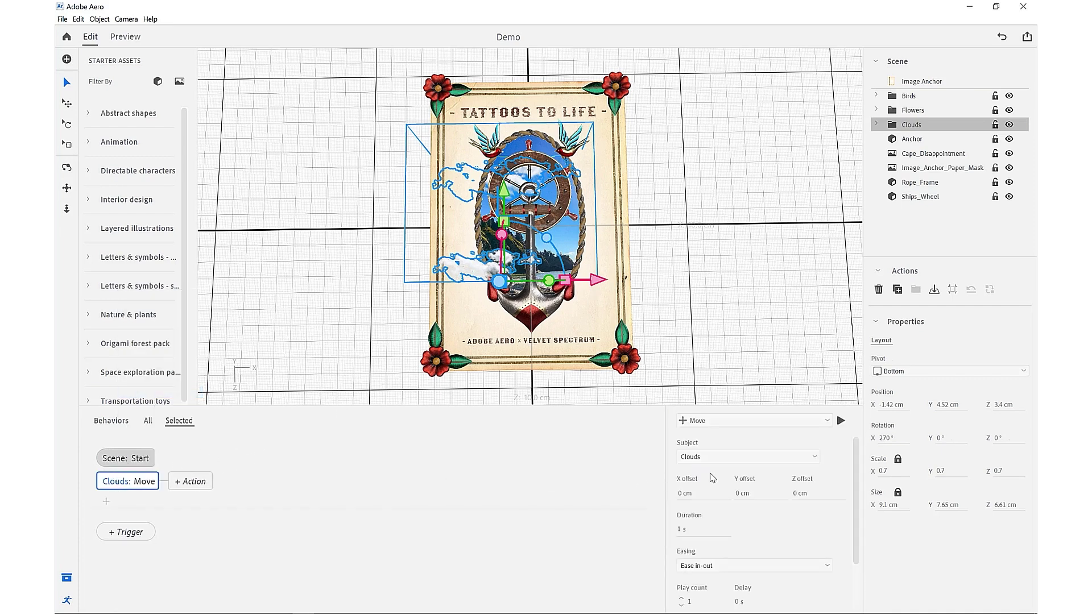
Set the move to a 1 cm X offset over 10 s and play it to test.
left_click(690, 494)
type("1")
key("Tab")
left_click(708, 539)
type("0")
key("Tab")
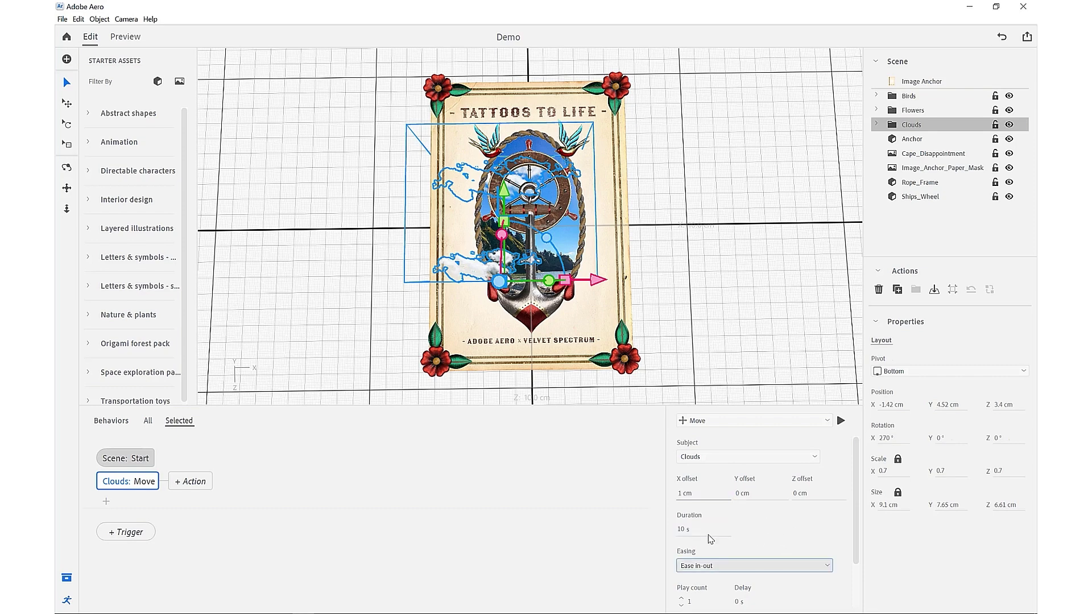
left_click(841, 420)
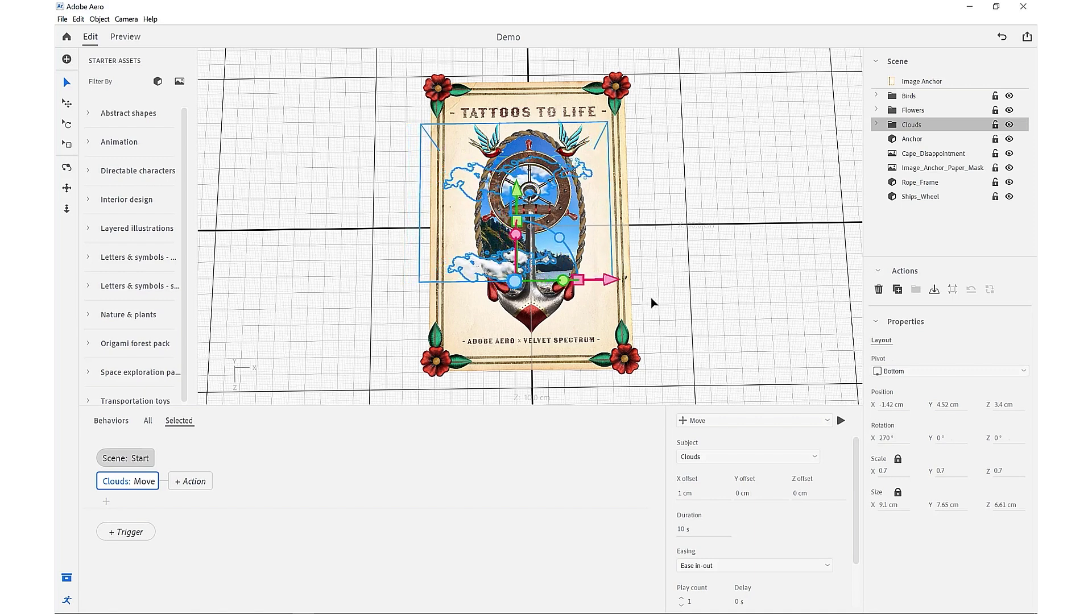
left_click(421, 242)
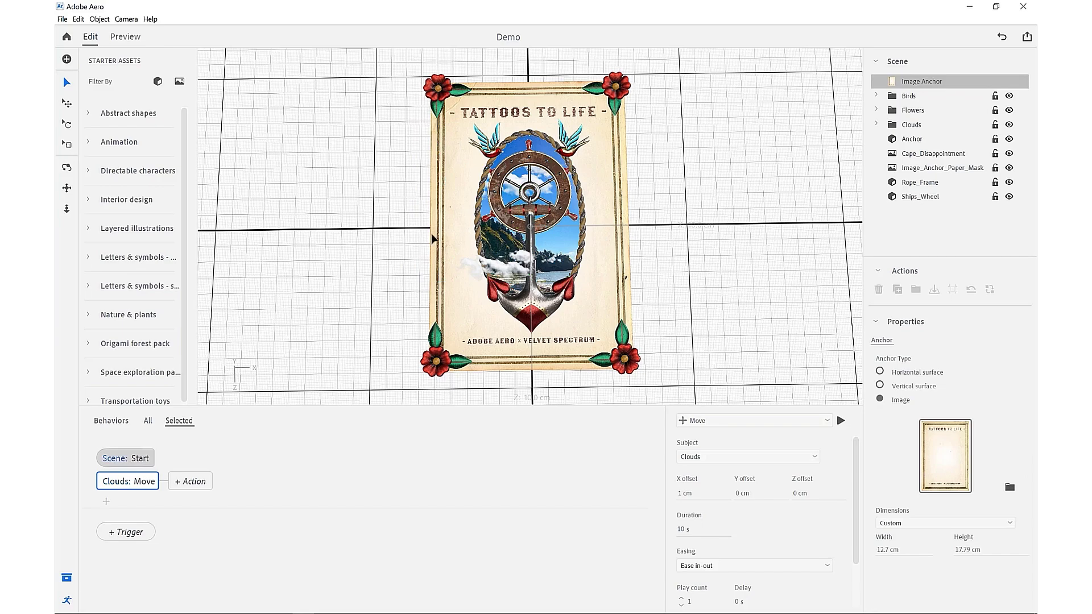
left_click(125, 37)
left_click_drag(563, 341, 529, 353)
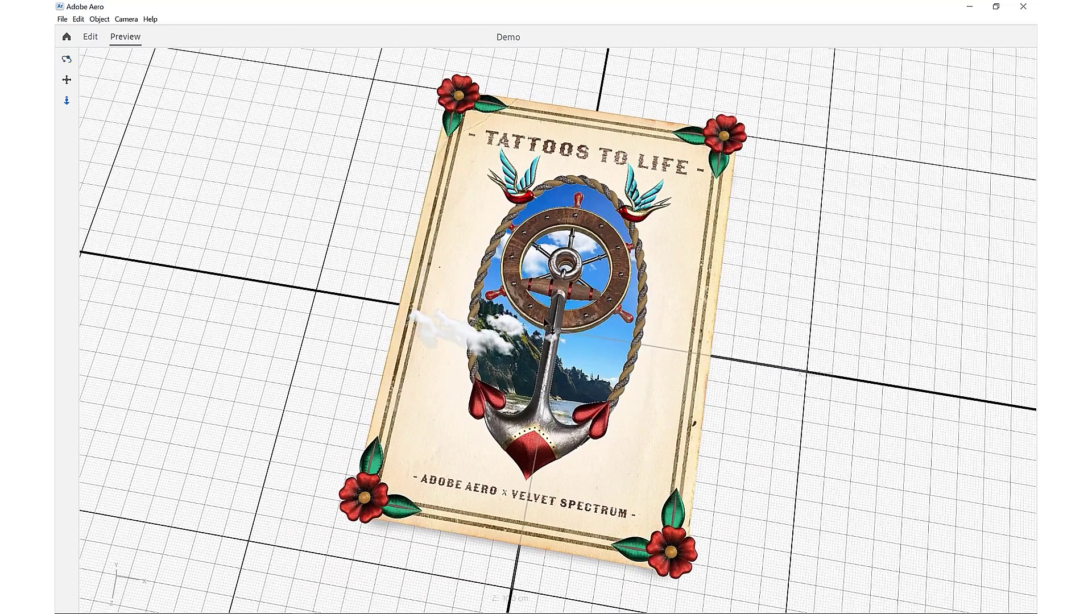
scroll(529, 353, "up", 3)
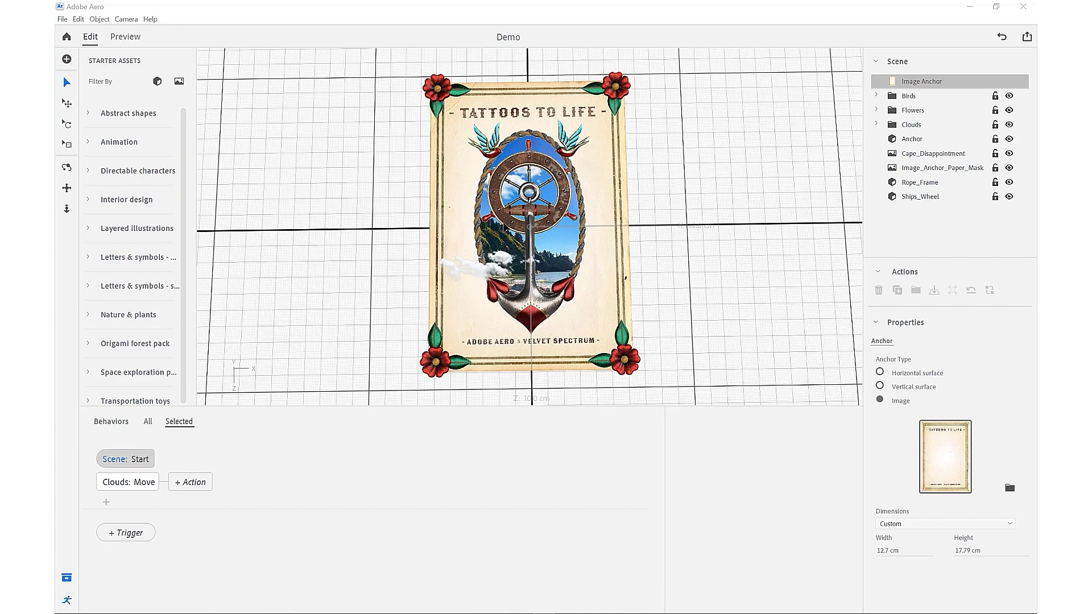
Select Ships_Wheel and give it a Tap trigger with a Rotate action.
left_click(909, 197)
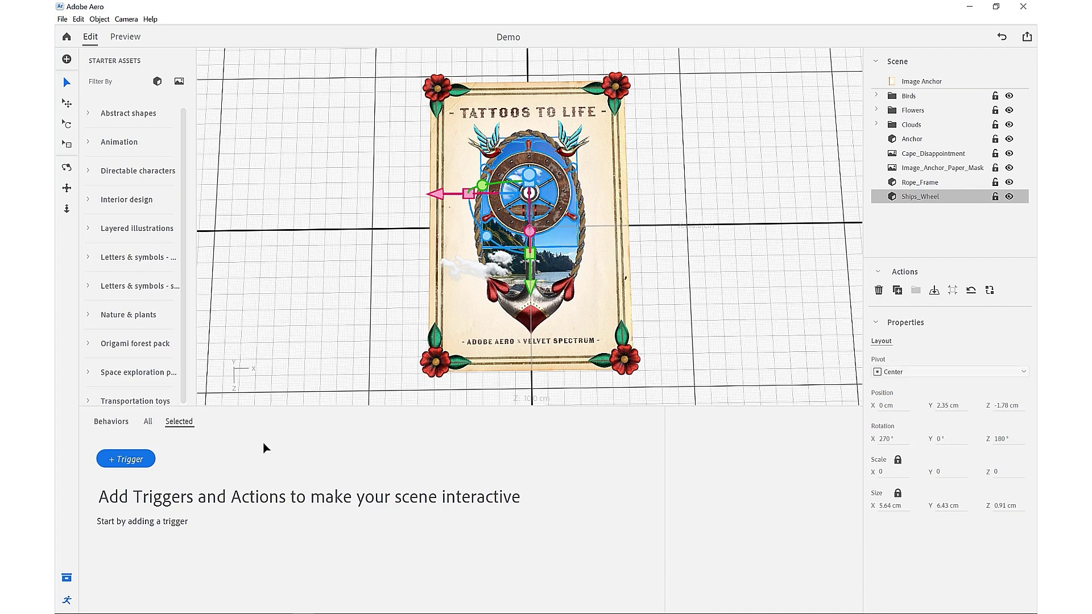
left_click(127, 461)
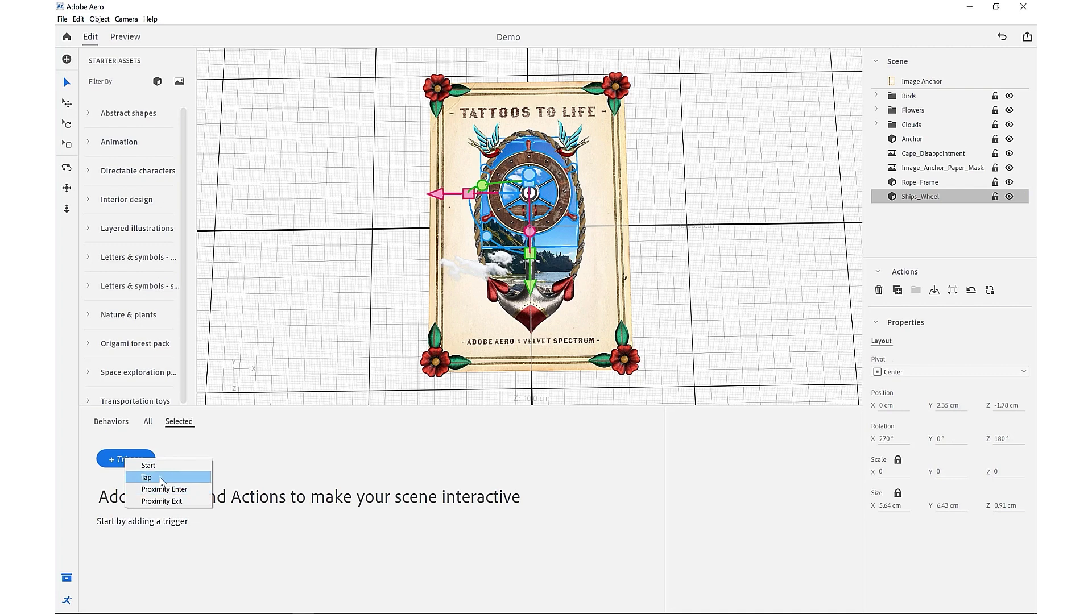
left_click(197, 481)
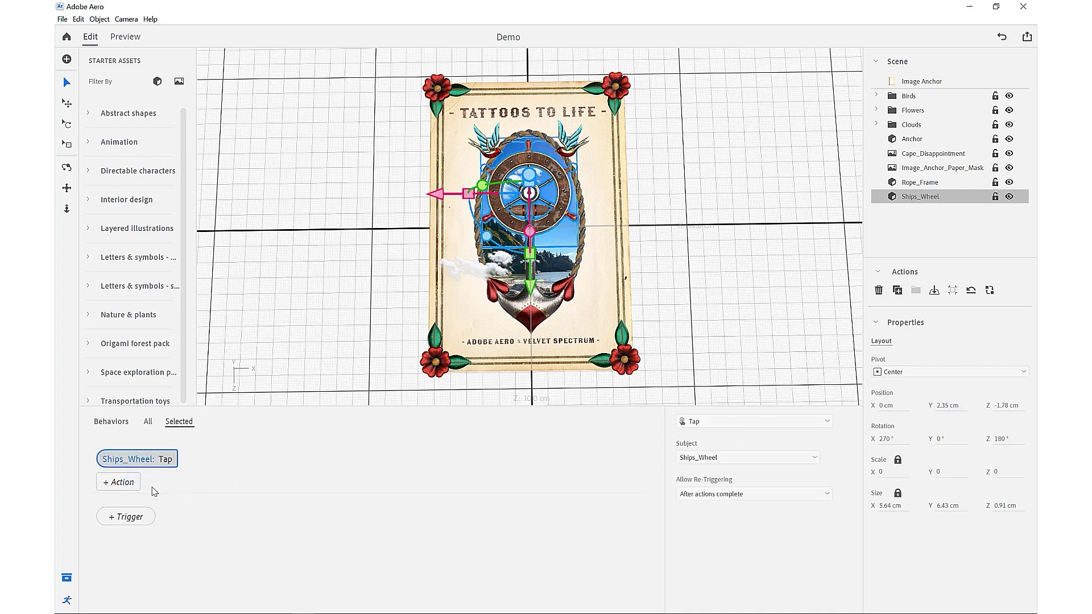
left_click(126, 484)
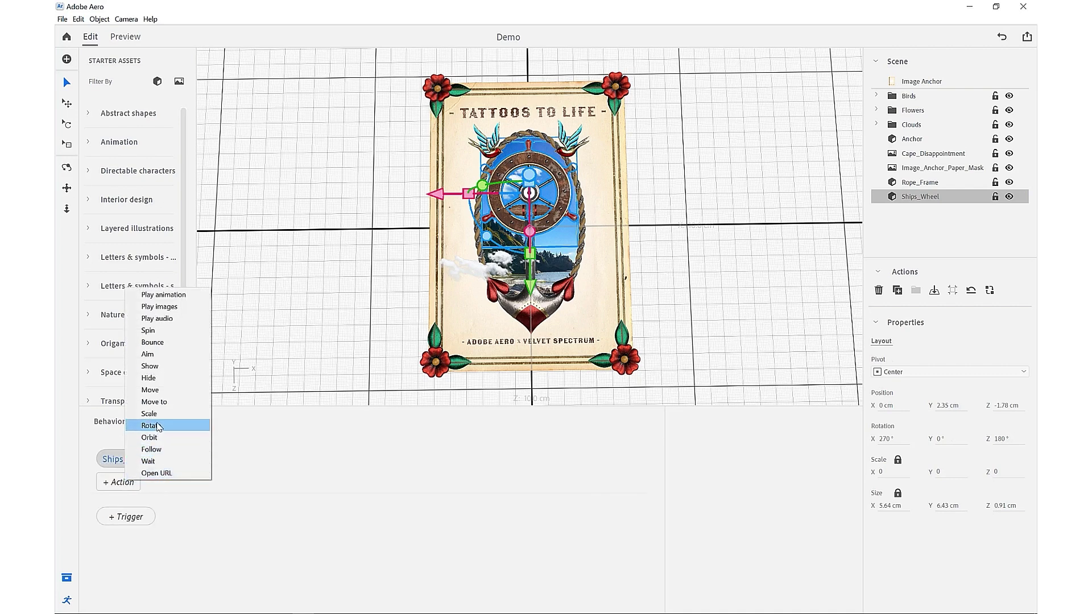
left_click(152, 426)
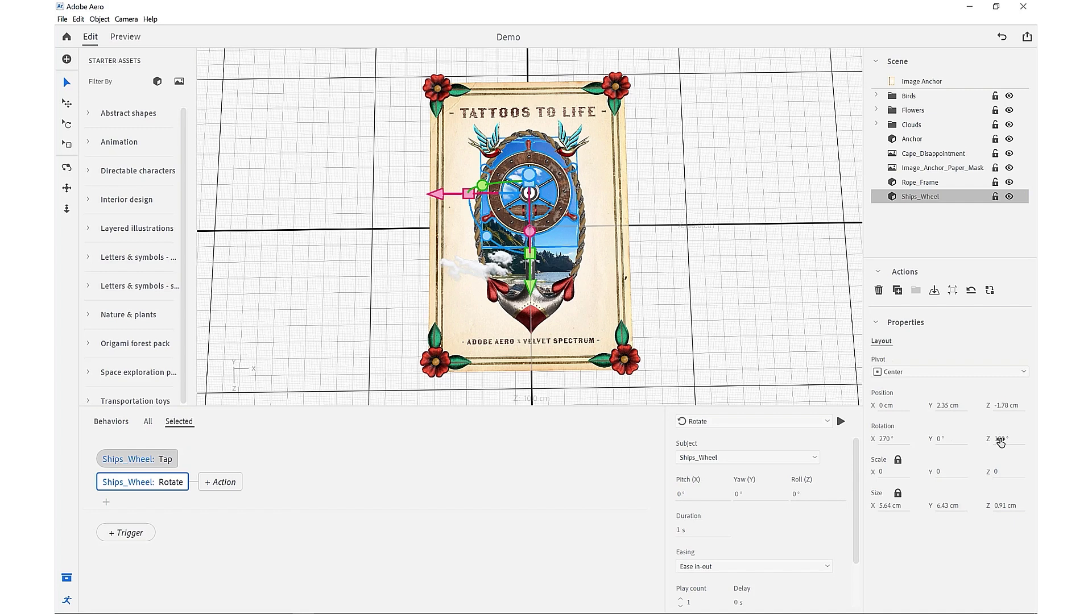
Undo an accidental wheel rotation, then set the rotate action to a 360° roll over 3 s.
mouse_move(1000, 443)
left_mouse_down()
mouse_move(1019, 437)
mouse_move(976, 437)
mouse_move(1011, 450)
left_mouse_up()
key("ctrl+z")
left_click(794, 496)
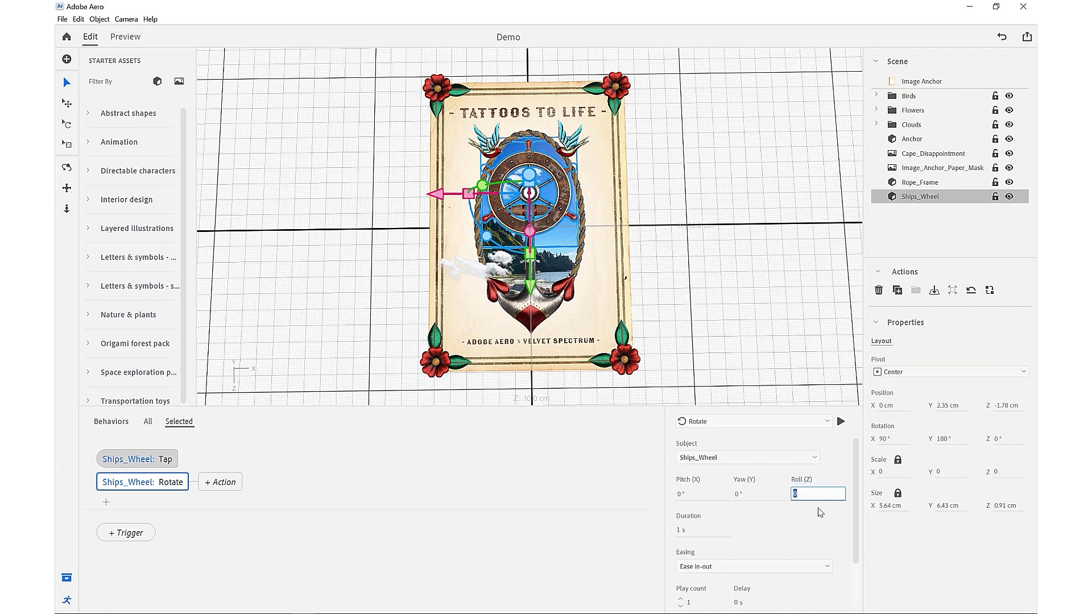
key("BackSpace")
key("Return")
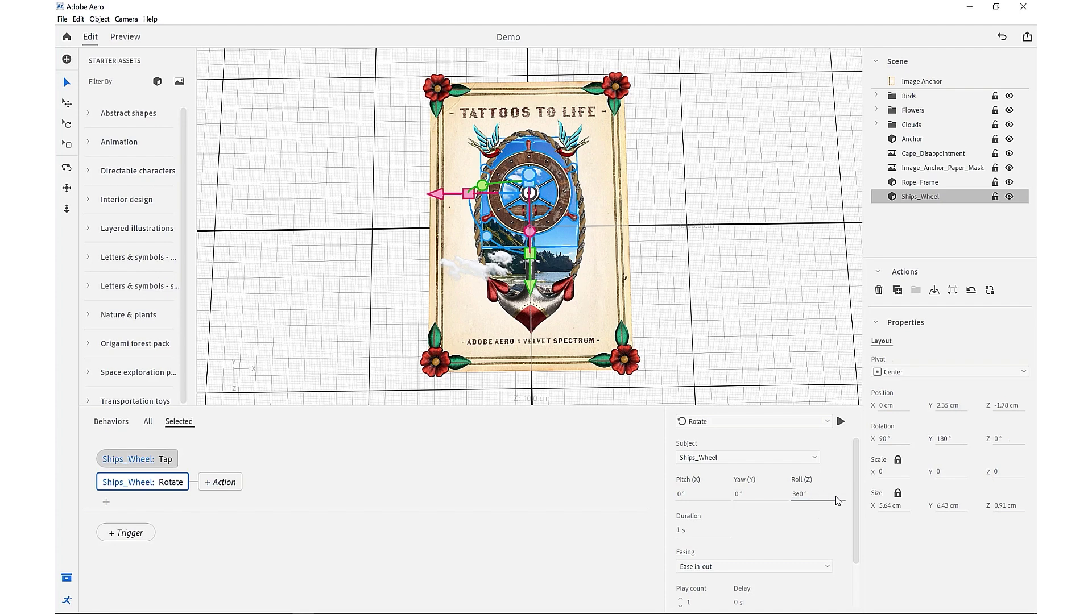
scroll(858, 501, "down", 2)
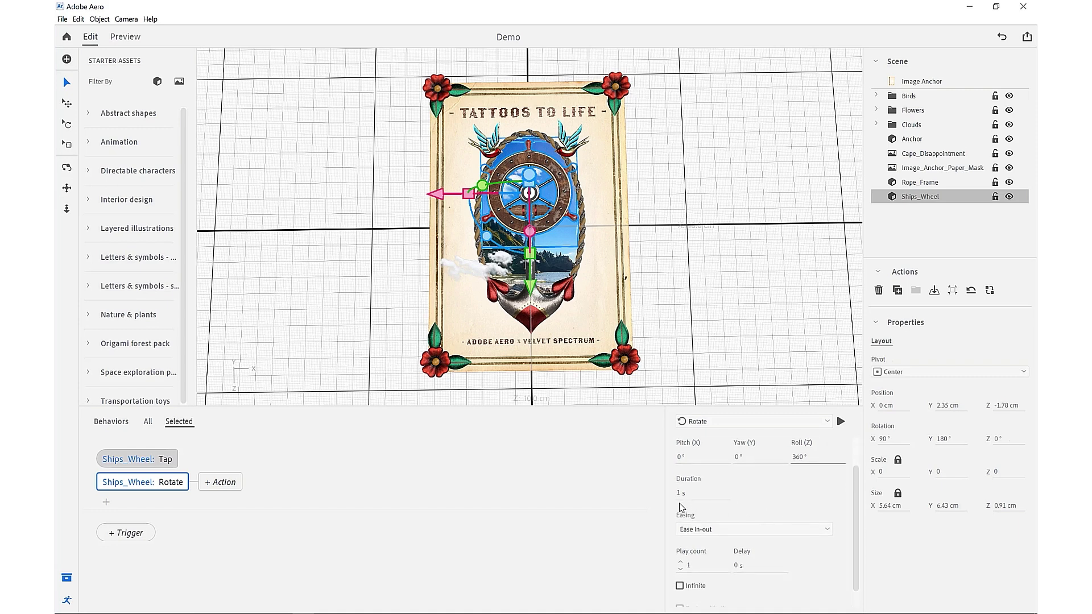
left_click(700, 493)
type("3")
key("Return")
Make the rotation repeat infinitely back and forth, preview it, then select the image anchor.
scroll(851, 517, "down", 1)
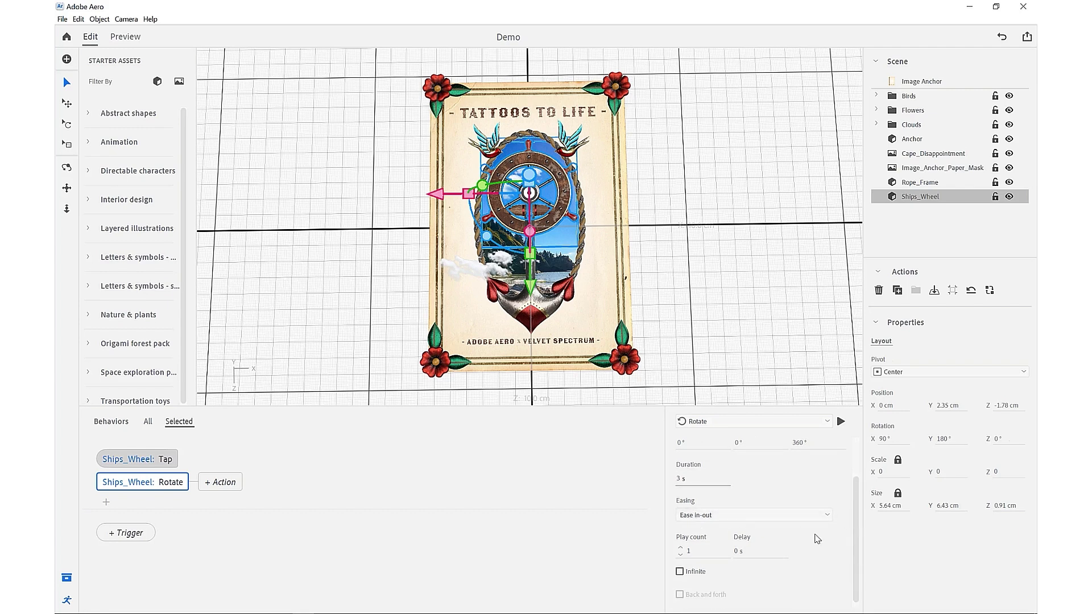
scroll(814, 535, "down", 1)
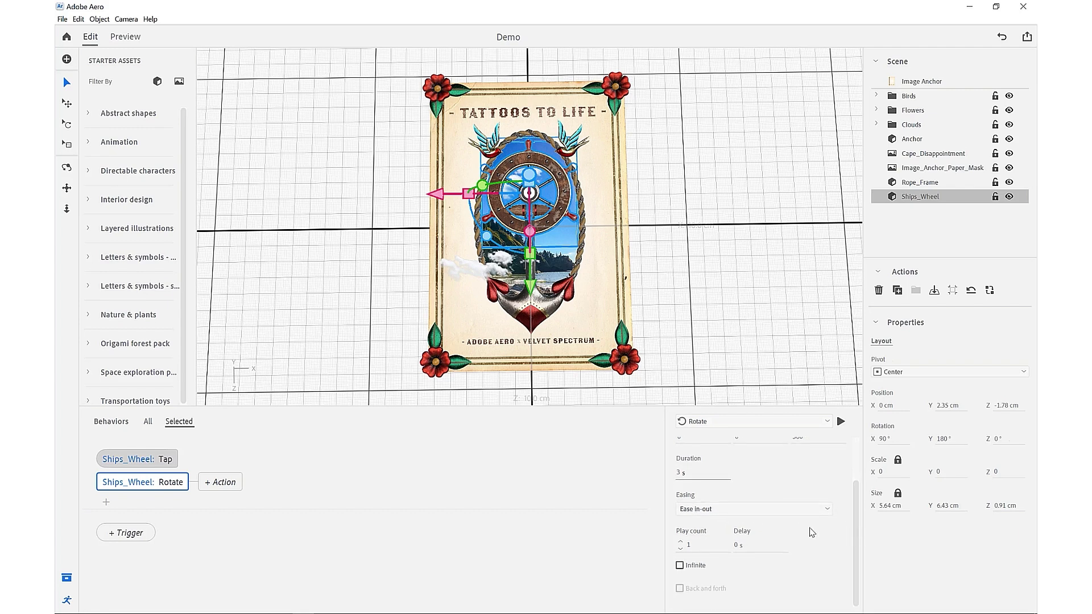
left_click(680, 541)
left_click(679, 566)
left_click(680, 589)
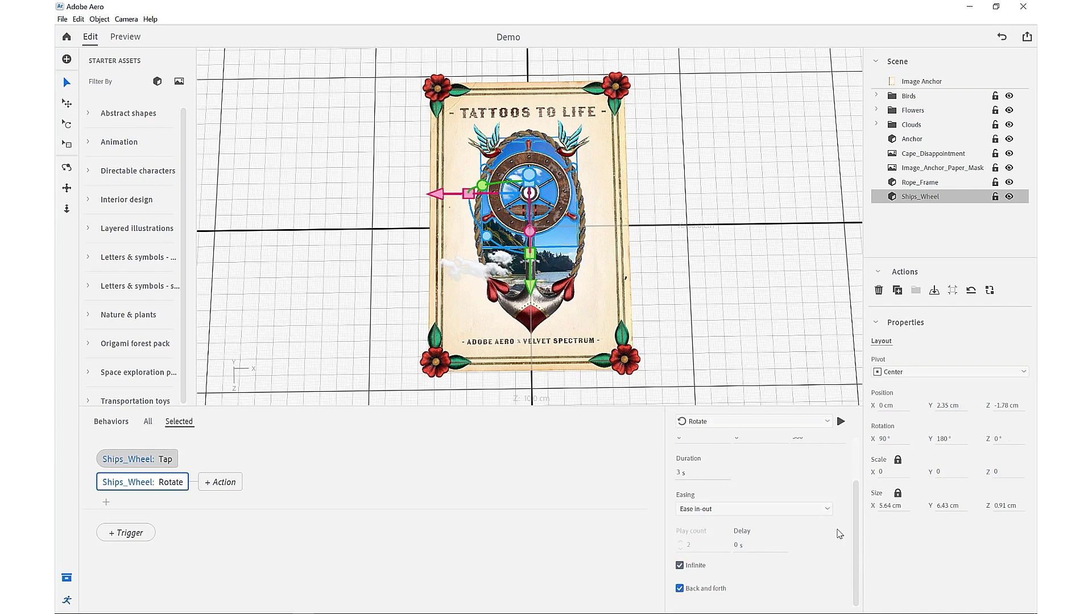
left_click(840, 422)
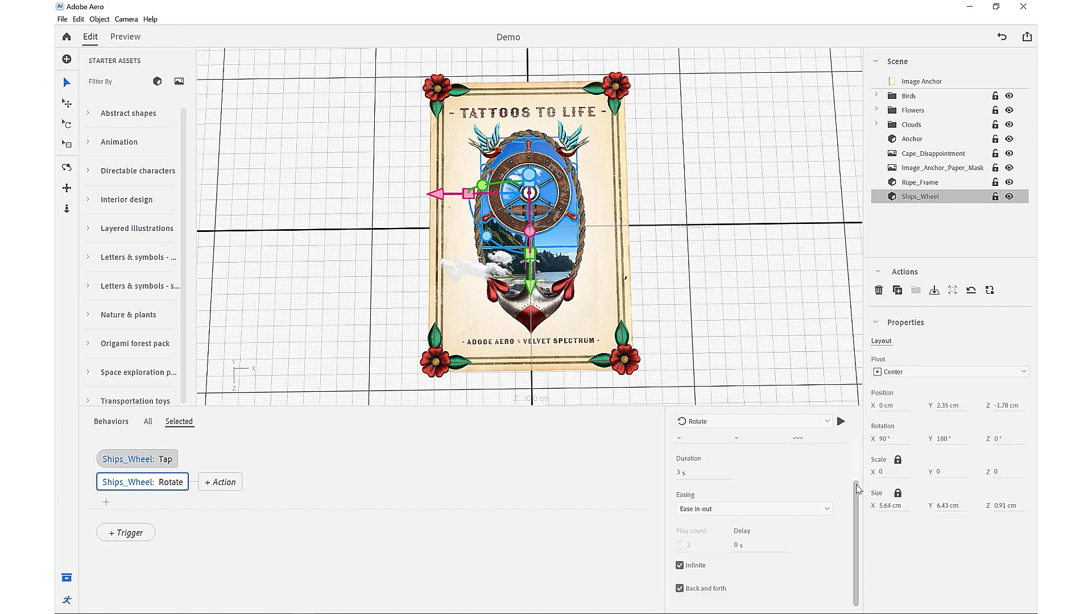
scroll(858, 492, "up", 2)
left_click(280, 253)
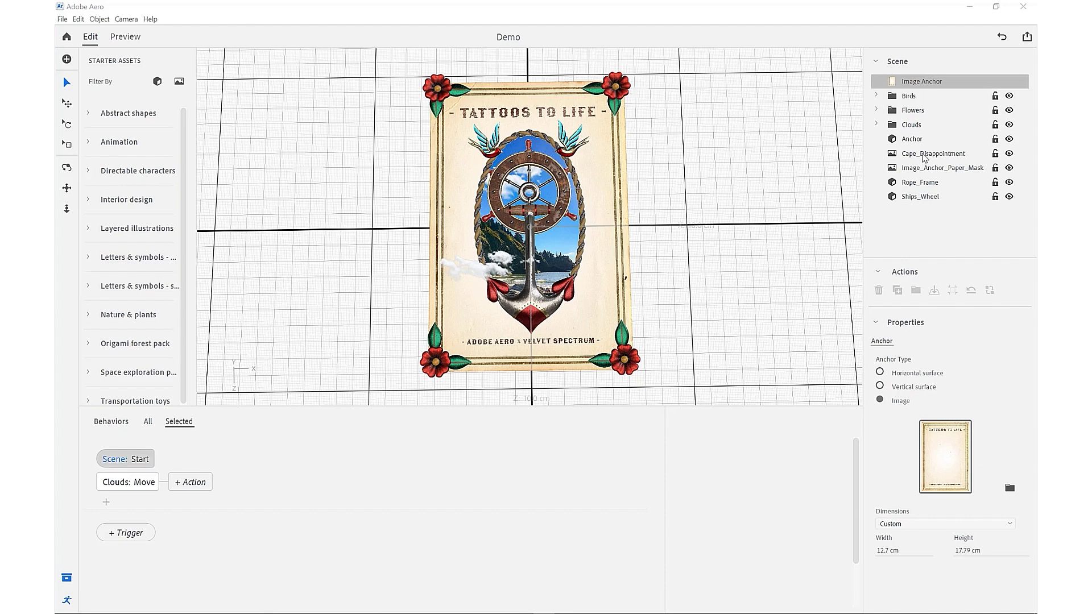
Select Cape_Disappointment and give it a Start trigger with a Show action.
left_click(917, 158)
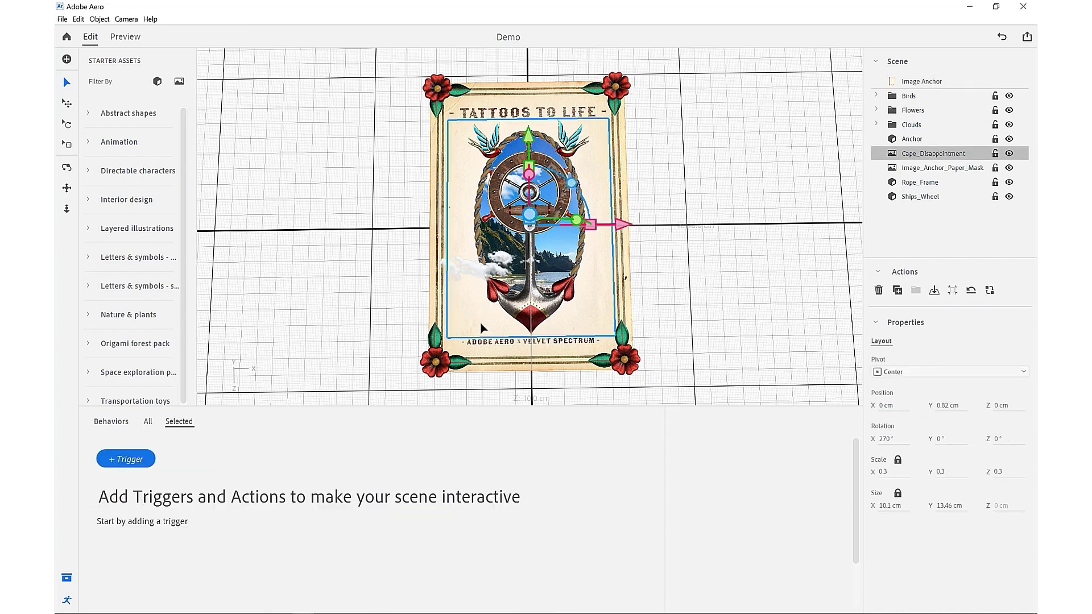
left_click(126, 461)
left_click(185, 469)
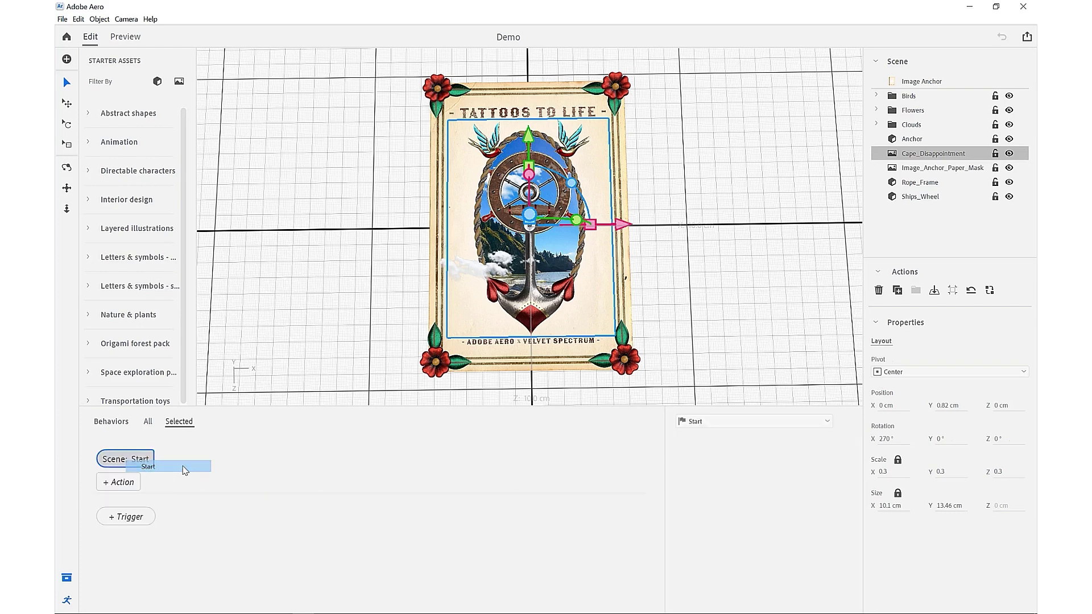
left_click(142, 484)
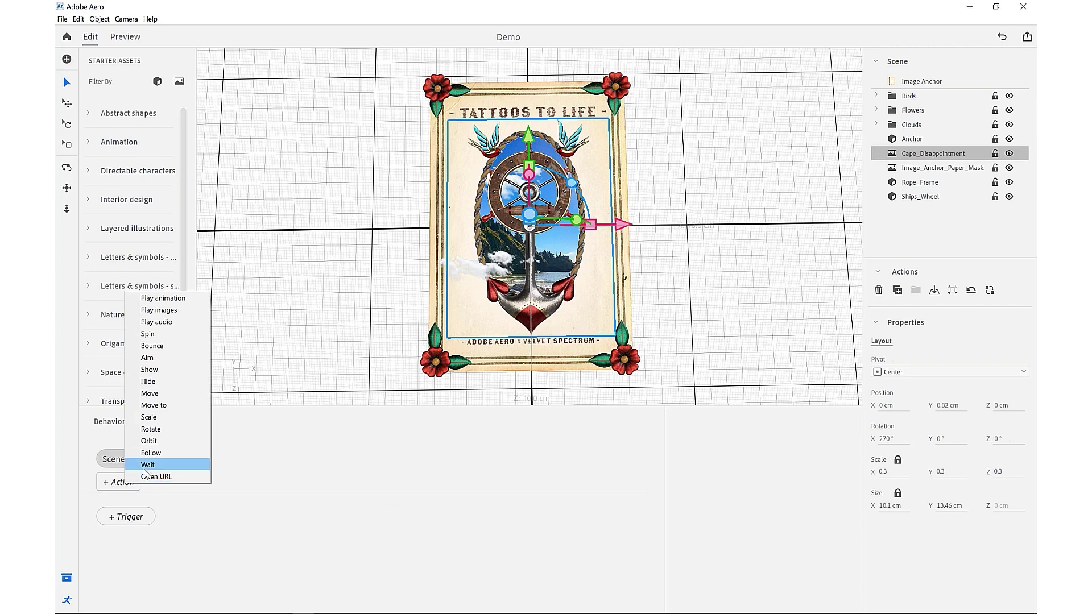
left_click(151, 371)
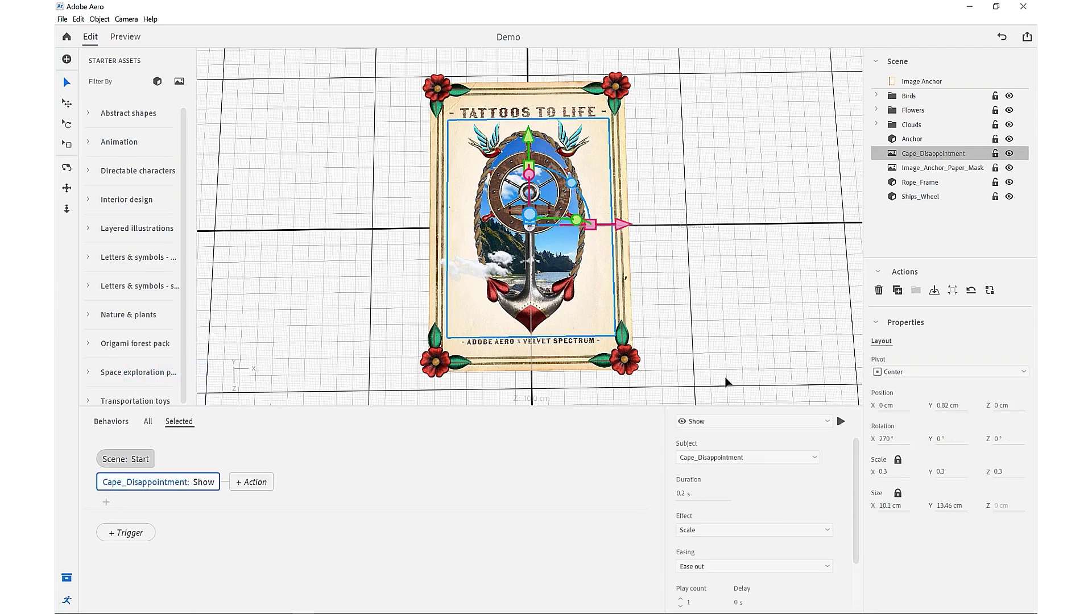
Set the Show effect to Fade with a 1 second duration.
scroll(854, 473, "down", 1)
left_click(728, 518)
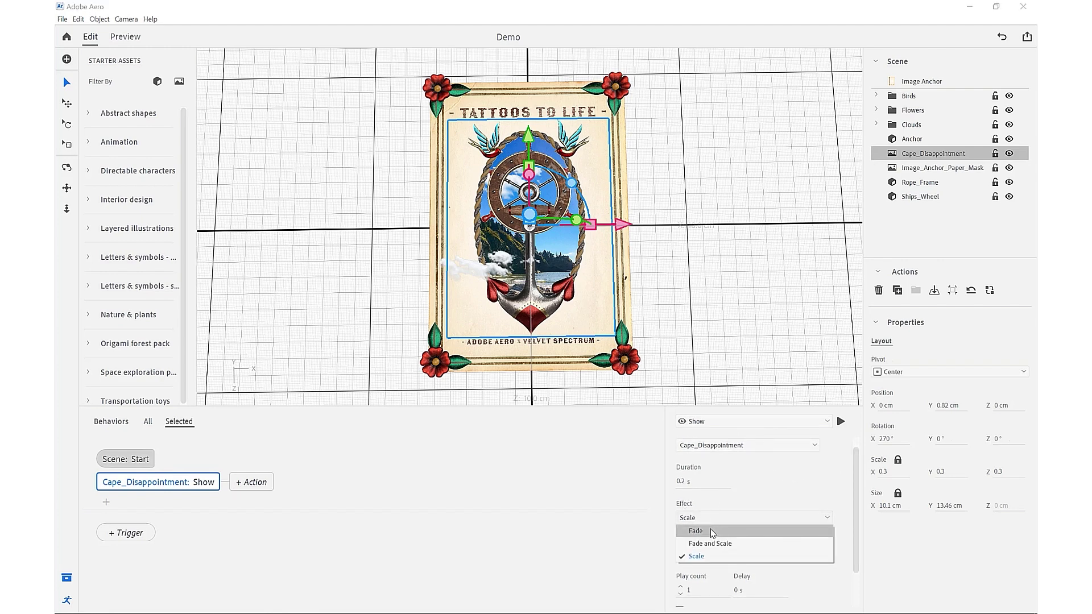
left_click(712, 532)
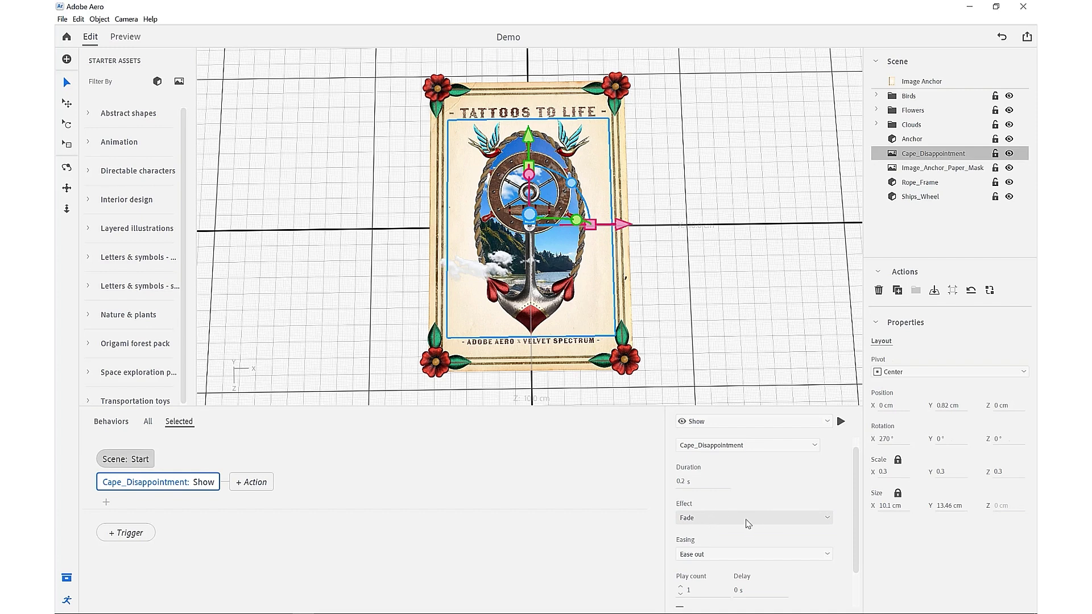
left_click(681, 485)
type("1")
key("Return")
scroll(782, 506, "down", 1)
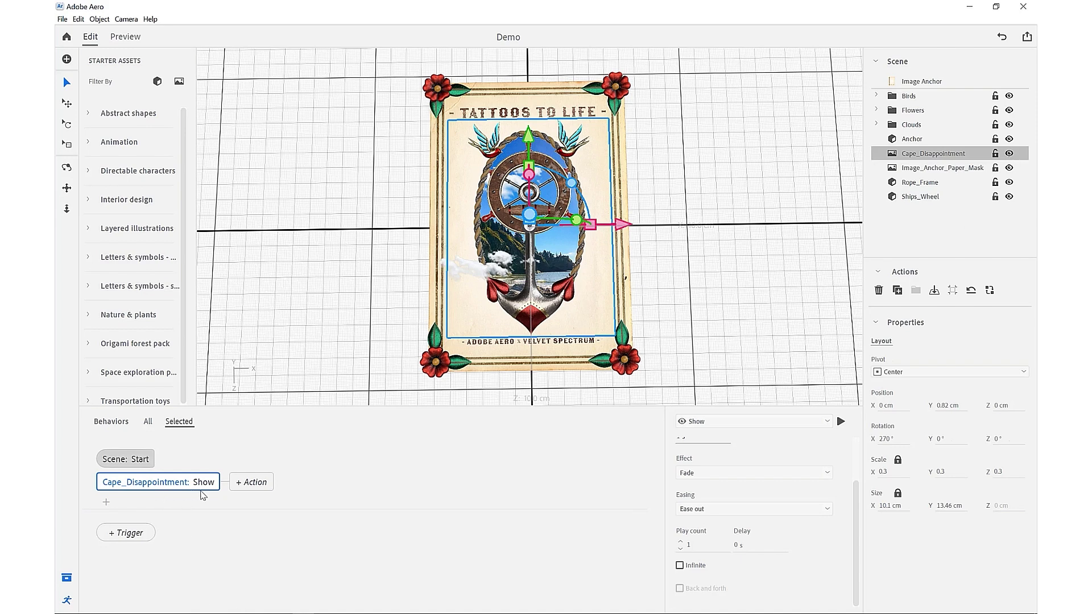
Hide Cape_Disappointment, preview its fade-in reveal, and return to Edit mode.
left_click(1009, 153)
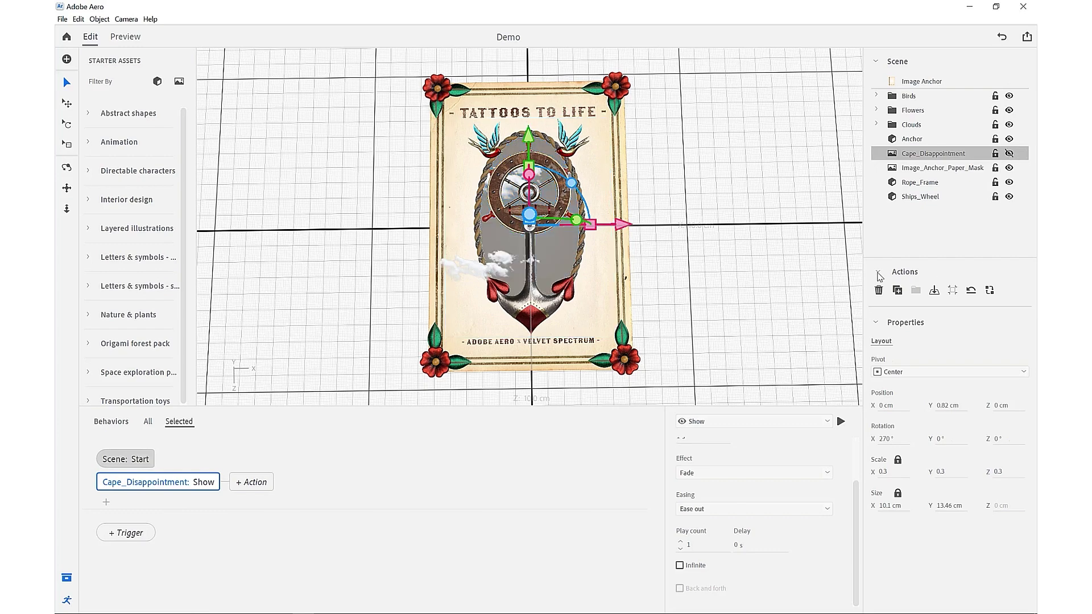
left_click(125, 38)
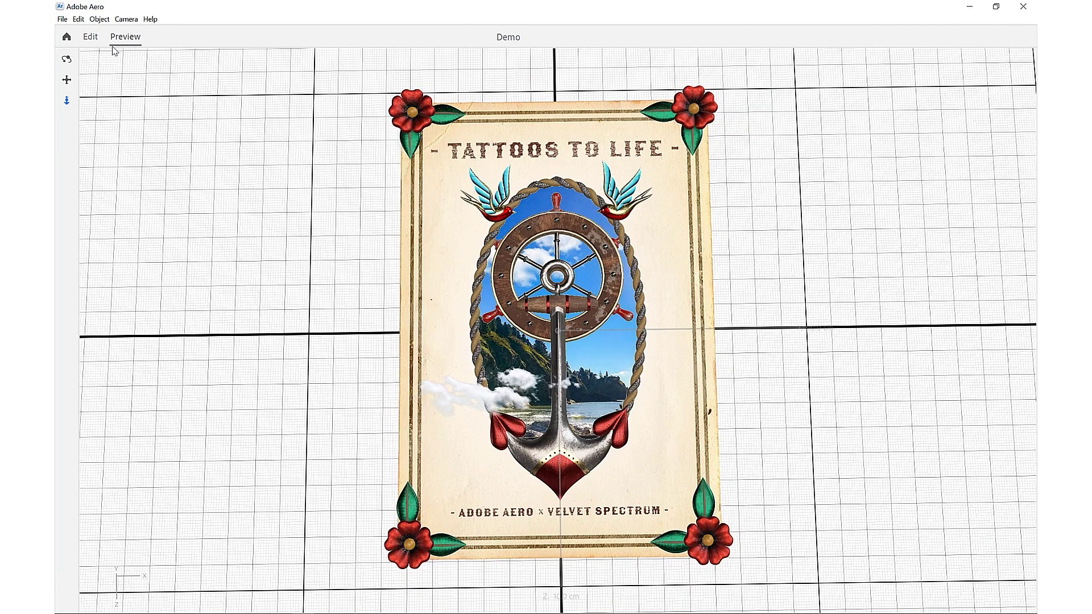
left_click(90, 38)
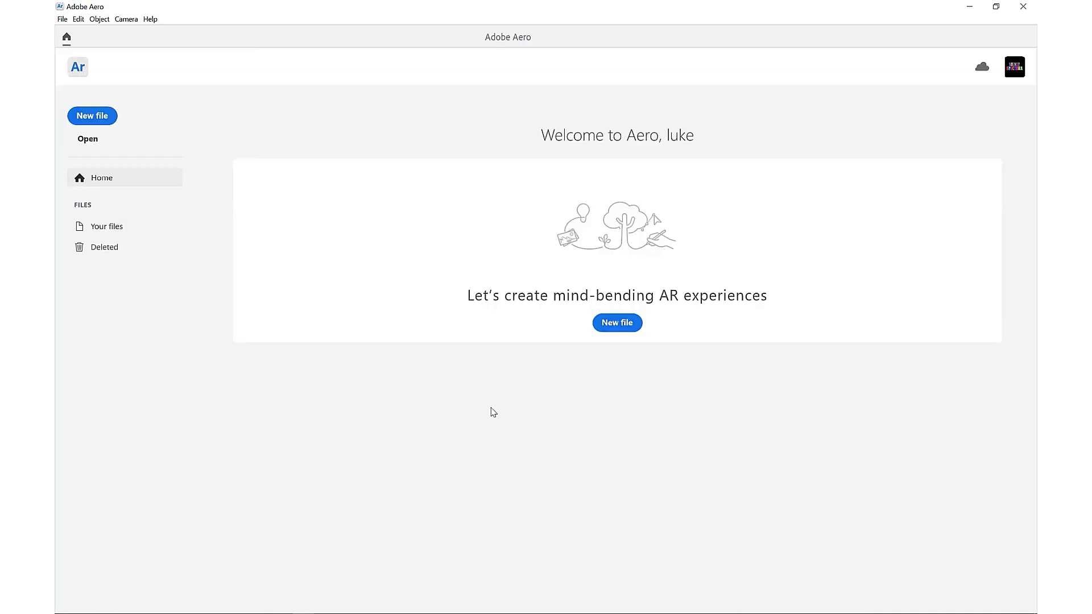
Open the Tattoos To Life project file.
left_click(88, 138)
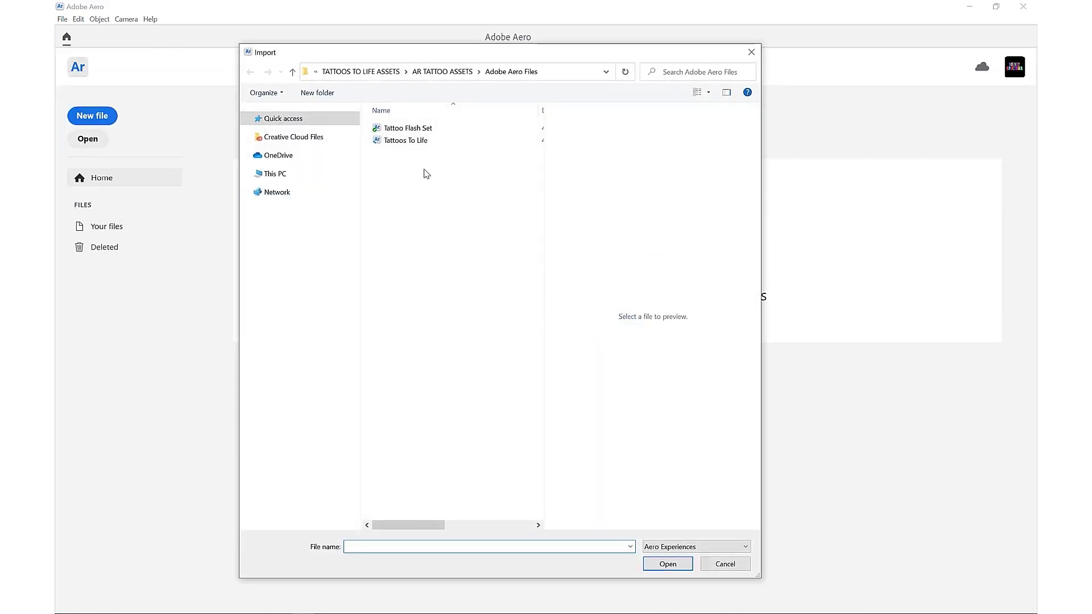
left_click(427, 140)
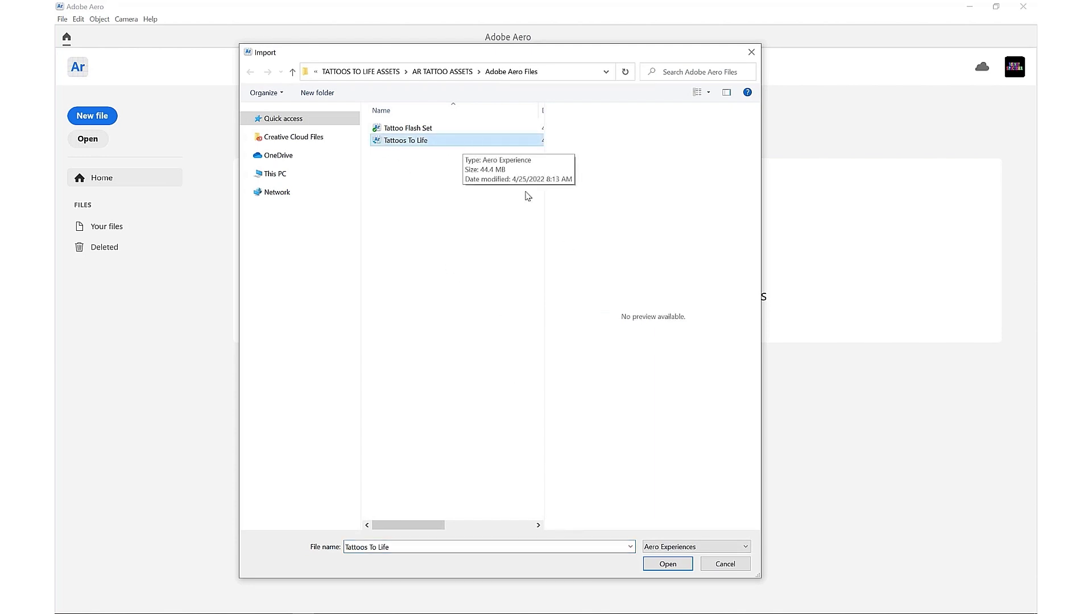
left_click(667, 564)
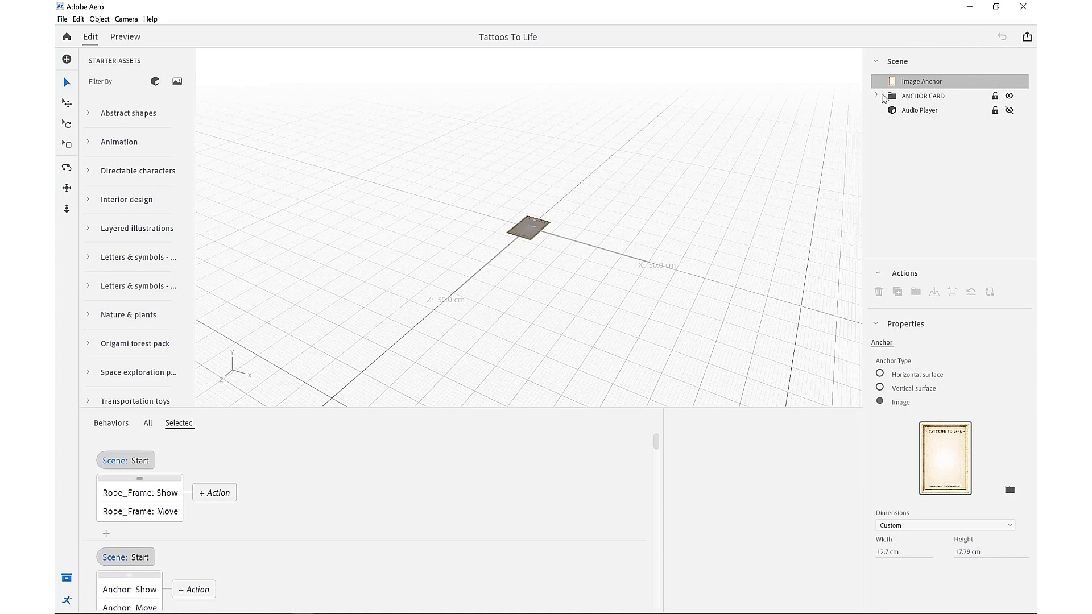
Expand ANCHOR CARD, inspect the CLOUDS and BIRDS groups, and list all scene behaviors under the All tab.
left_click(878, 95)
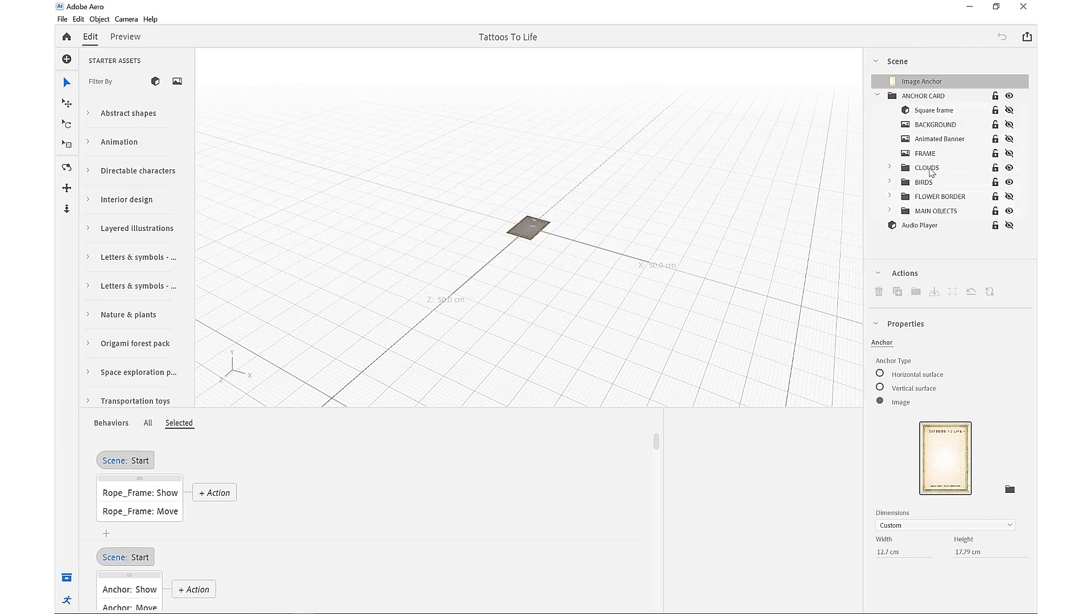
left_click(927, 168)
key("d")
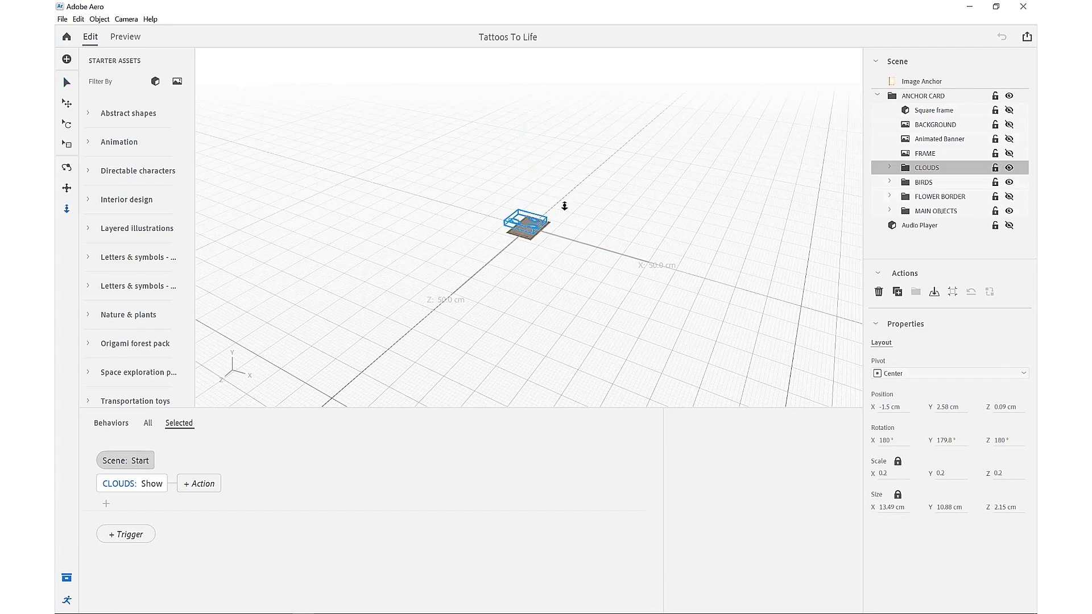
left_click_drag(563, 207, 616, 170)
left_click_drag(539, 215, 607, 255)
left_click(904, 182)
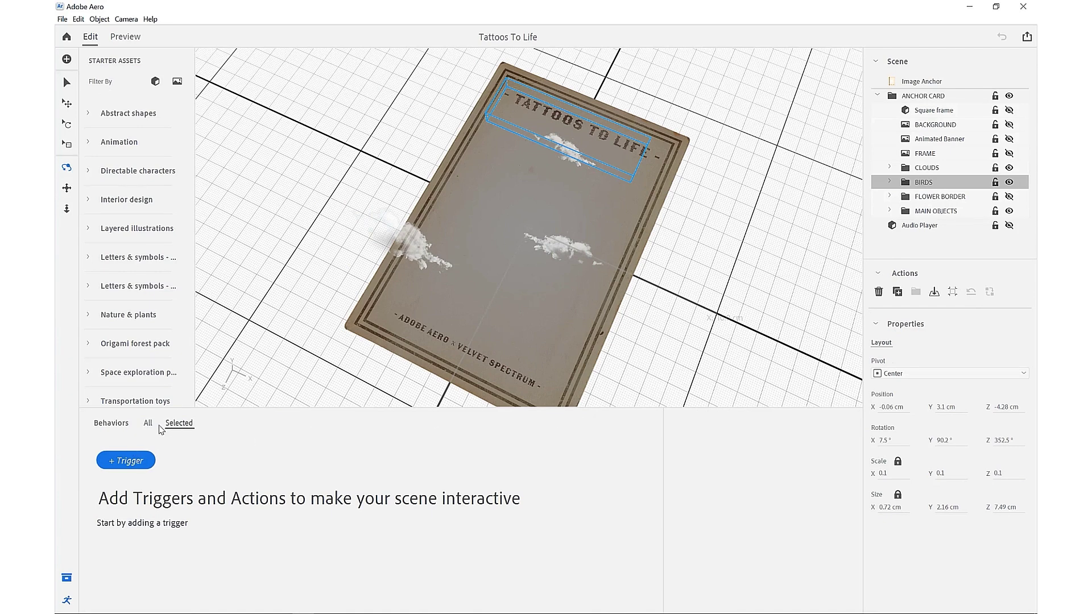
left_click(148, 425)
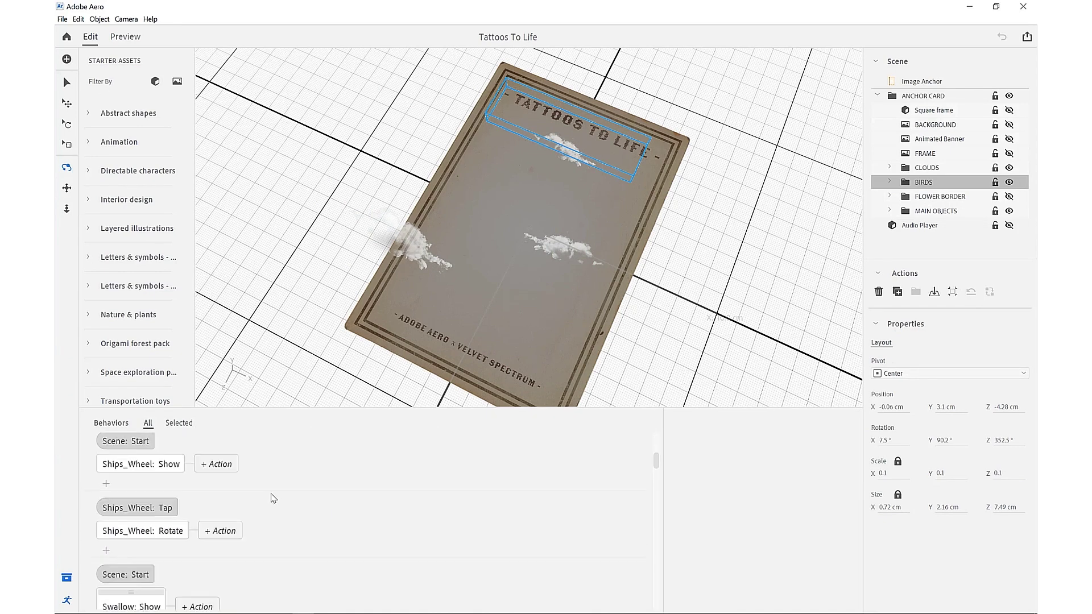